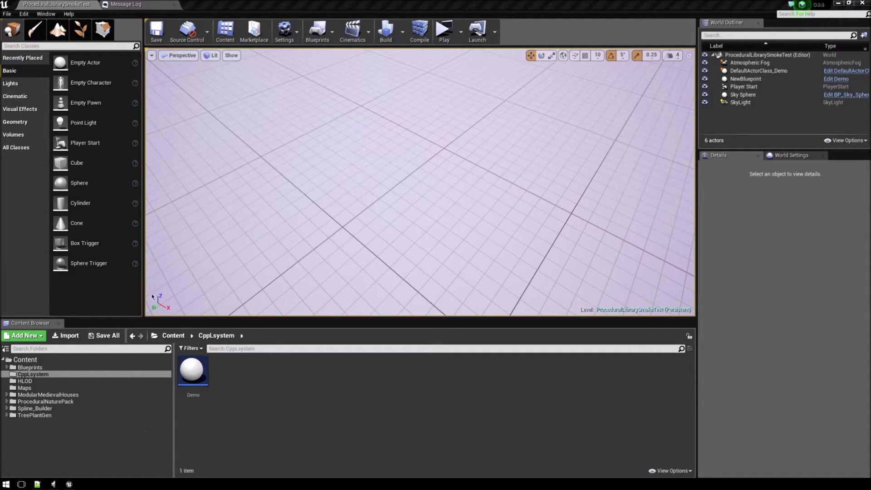
- Open the Demo Blueprint Class in the CppLsystem Content Browser folder for editing
left_click(202, 371)
left_click(372, 402)
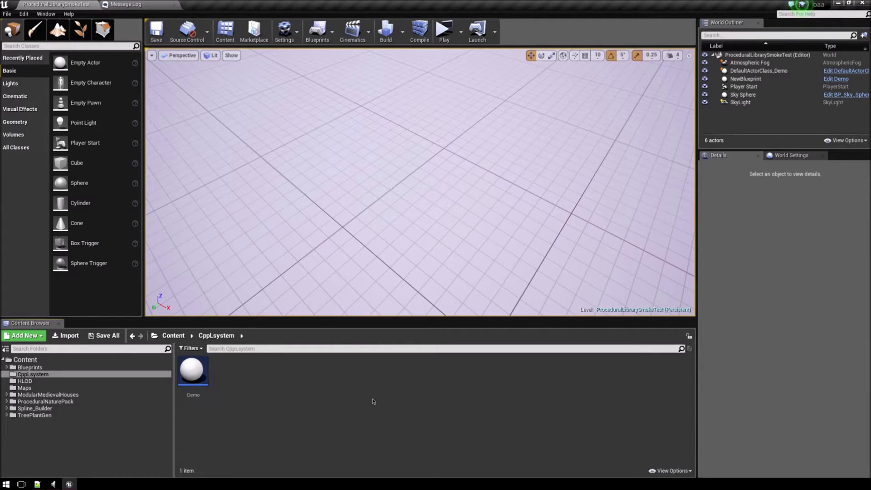
double_click(193, 377)
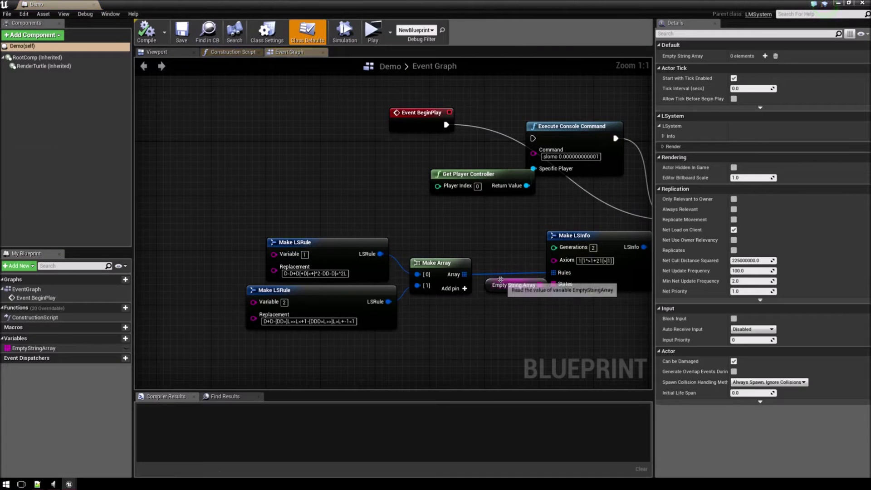
scroll(474, 322, "down", 2)
- Delete the Execute Console Command and Get Player Controller nodes, and move Event BeginPlay beside the rules
right_click_drag(474, 322, 383, 265)
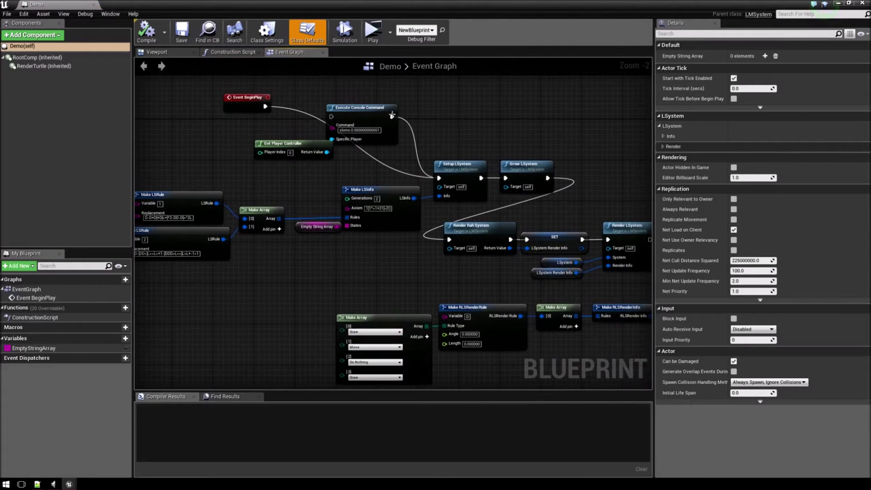
left_click_drag(408, 107, 256, 166)
key("Delete")
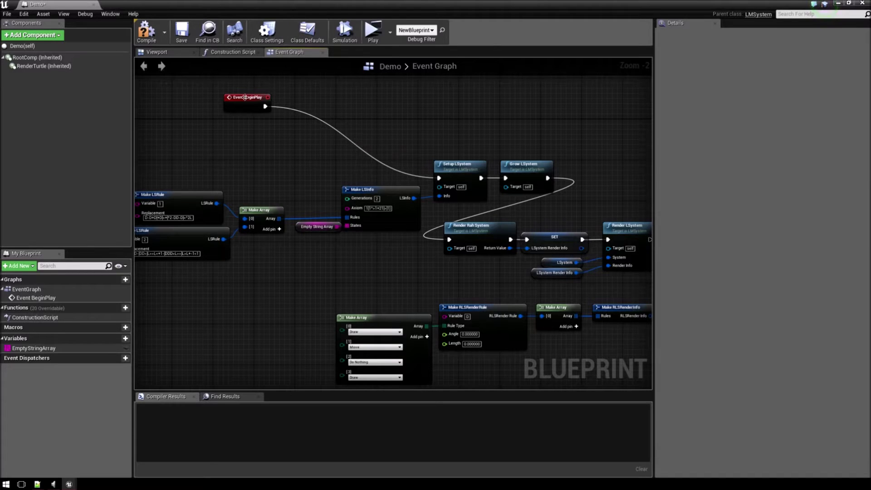
left_click_drag(247, 98, 188, 171)
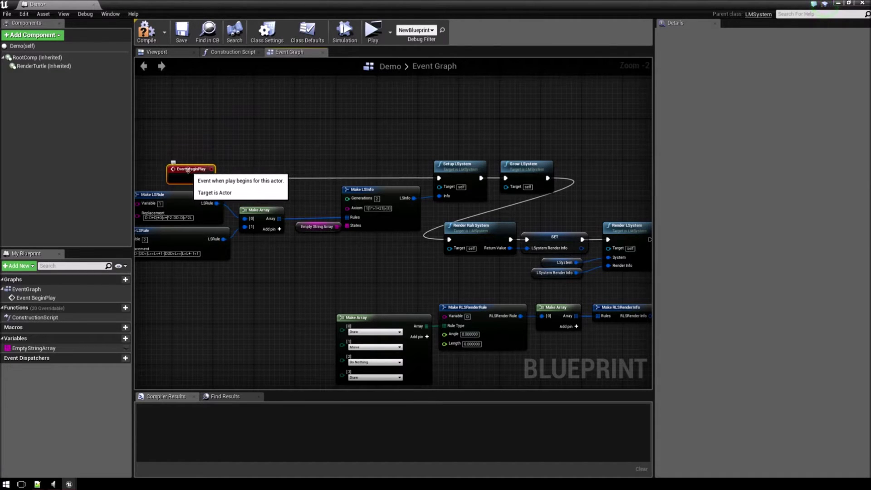
scroll(189, 170, "up", 3)
scroll(272, 159, "up", 2)
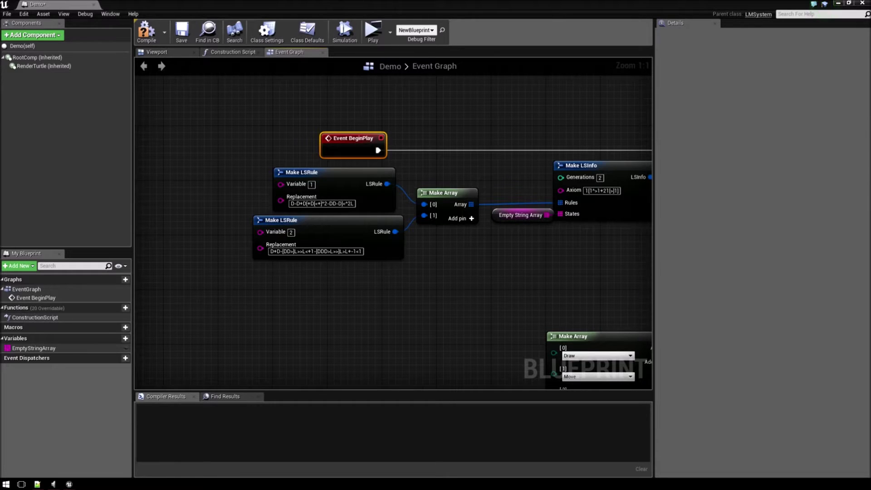
- Paste a new replacement string into the first Make LSRule node
right_click(320, 204)
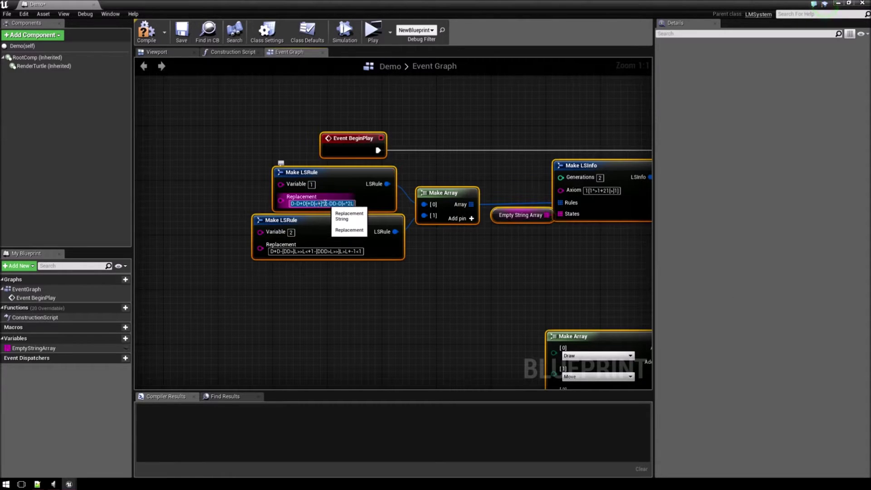
left_click(327, 235)
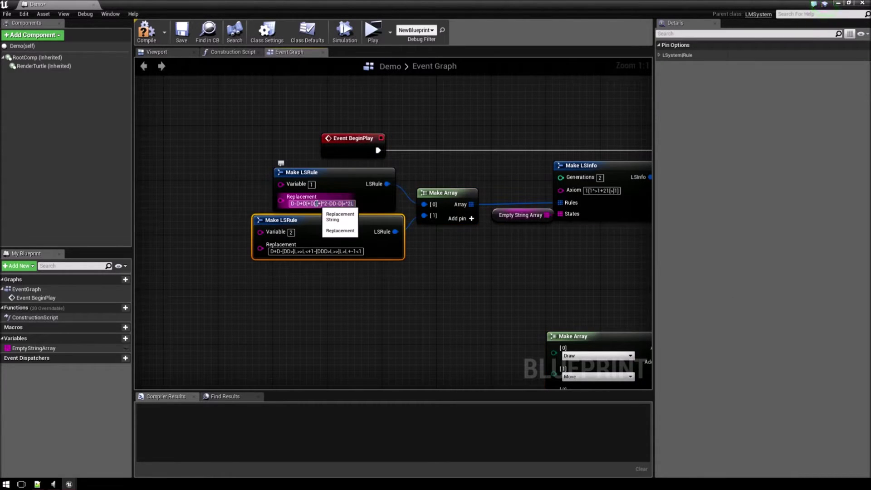
type("D-D+D+D[<+*2]-DD-D[<*-2]<*2")
key("Return")
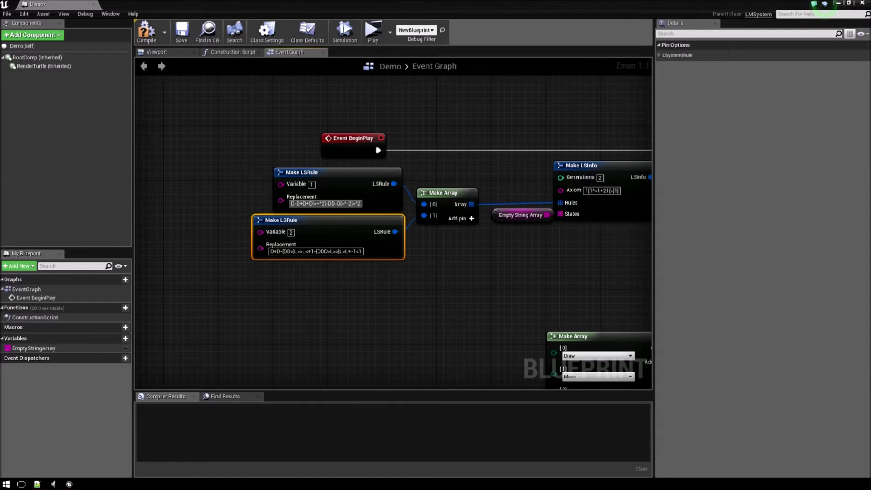
- Paste a new replacement into the second rule, set the axiom to 1, and compile
right_click(359, 245)
left_click(364, 269)
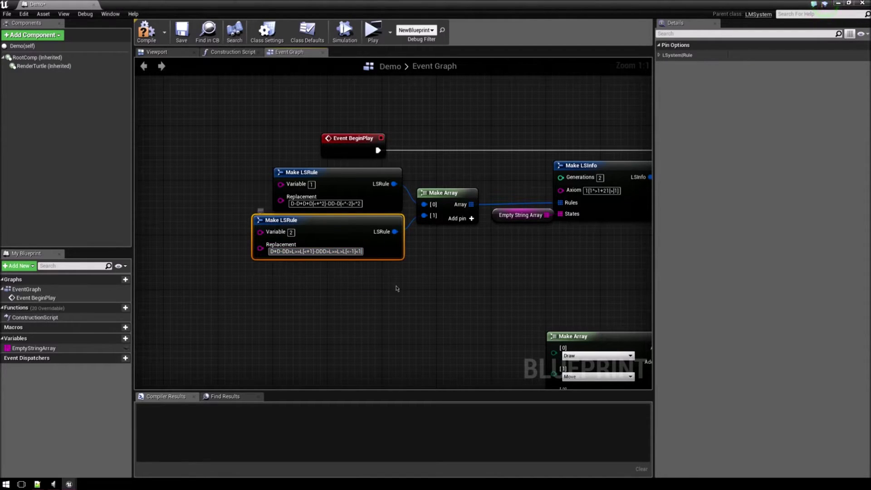
right_click_drag(481, 274, 413, 304)
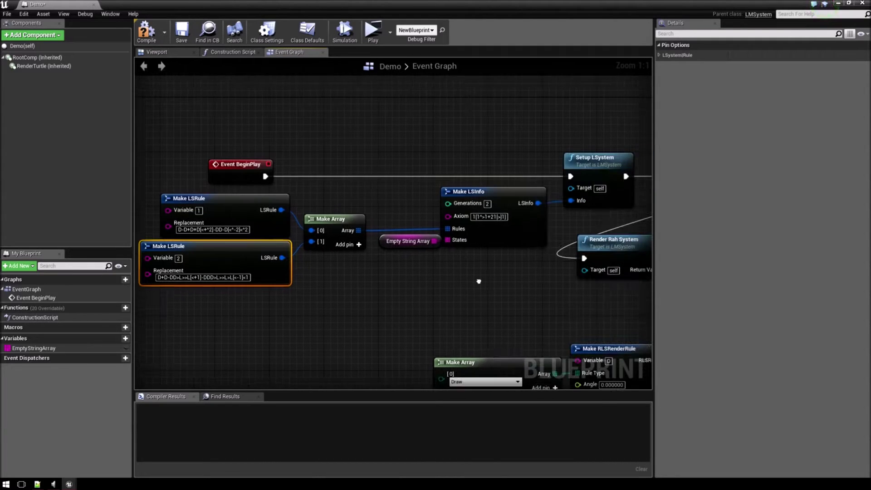
double_click(489, 217)
type("1")
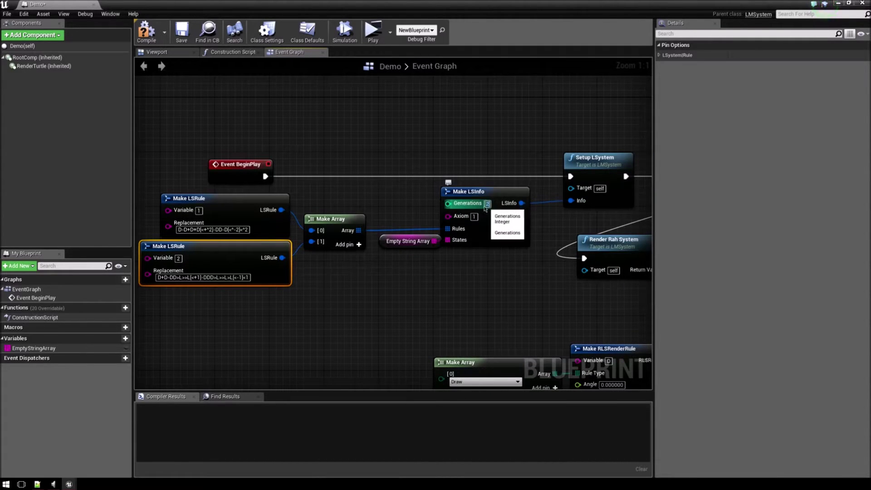
right_click_drag(362, 189, 382, 192)
left_click(147, 32)
- Break the wire from Grow LSystem to Render Rah System and launch the game preview
right_click_drag(612, 170, 431, 129)
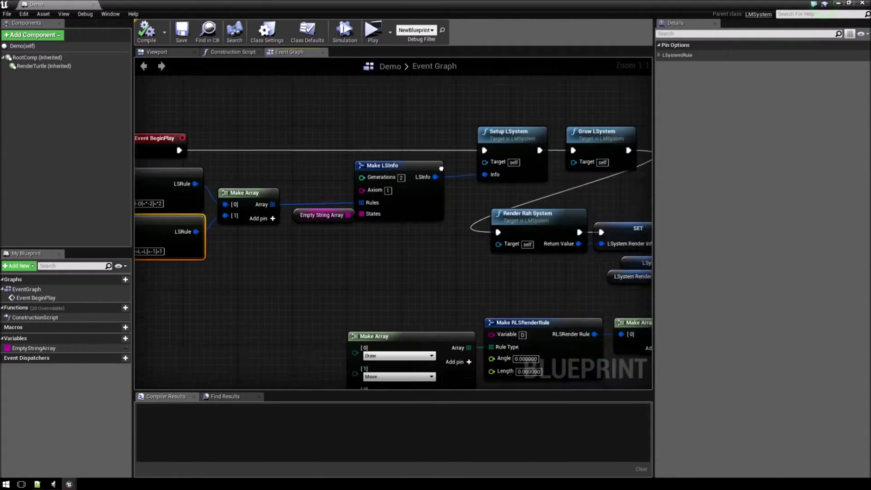
mouse_move(490, 244)
right_mouse_down()
mouse_move(477, 262)
mouse_move(485, 257)
right_mouse_up()
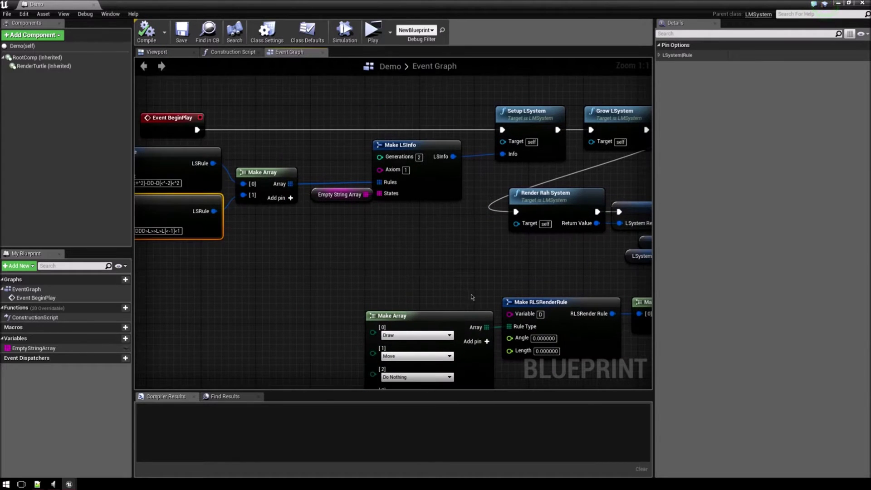
right_click_drag(381, 294, 314, 209)
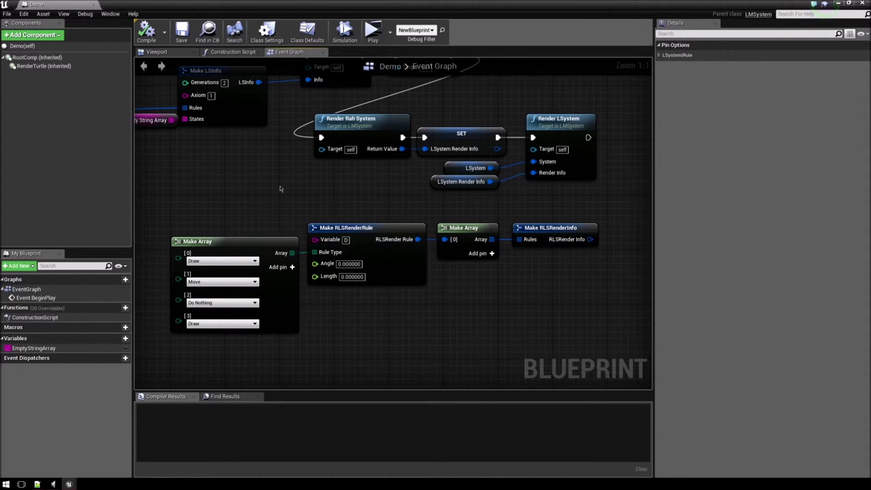
right_click_drag(280, 188, 387, 298)
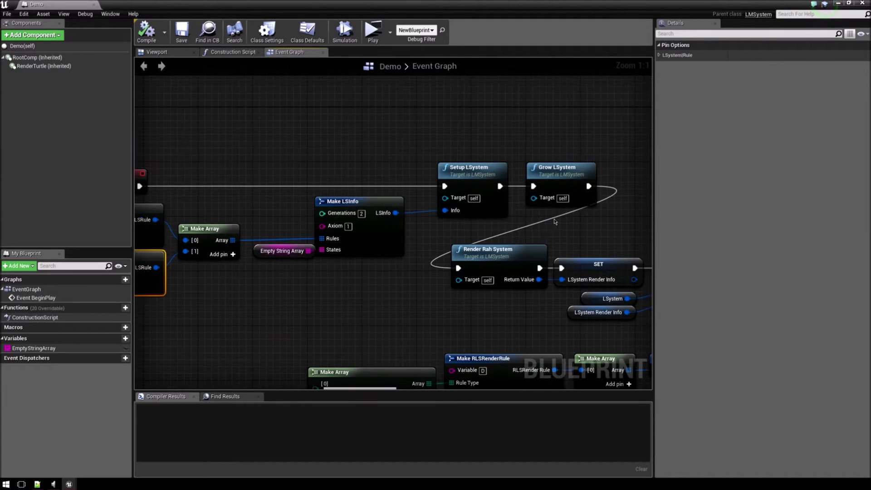
left_click(588, 187)
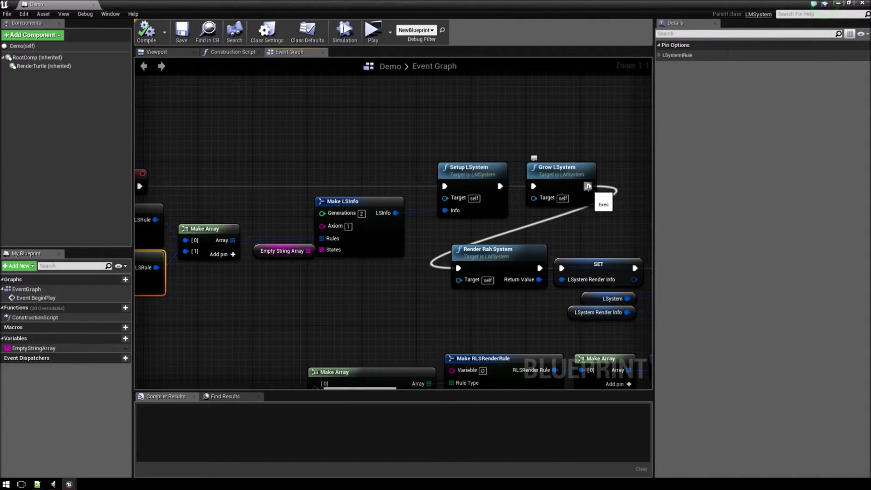
left_click(588, 187, "alt")
right_click_drag(477, 225, 534, 232)
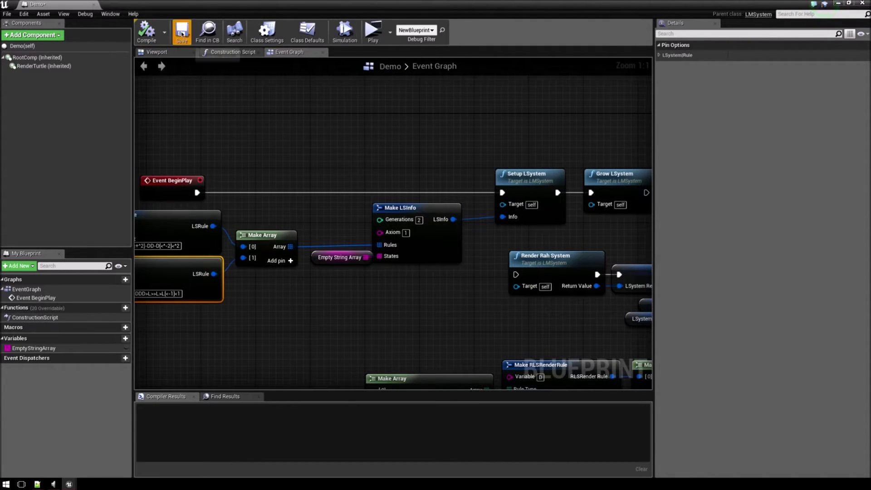
left_click(372, 31)
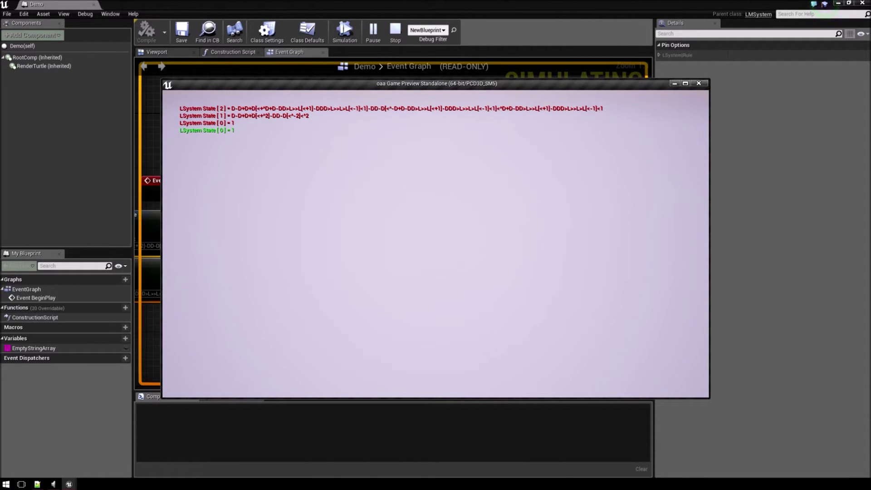
- Stop the preview and reconnect Grow LSystem to Render Rah System
key("Escape")
right_click_drag(635, 243, 547, 194)
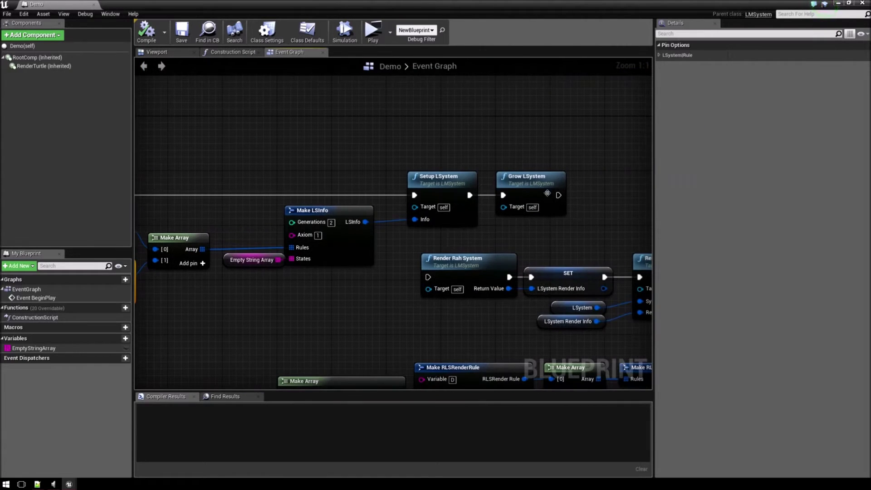
left_click_drag(429, 277, 559, 196)
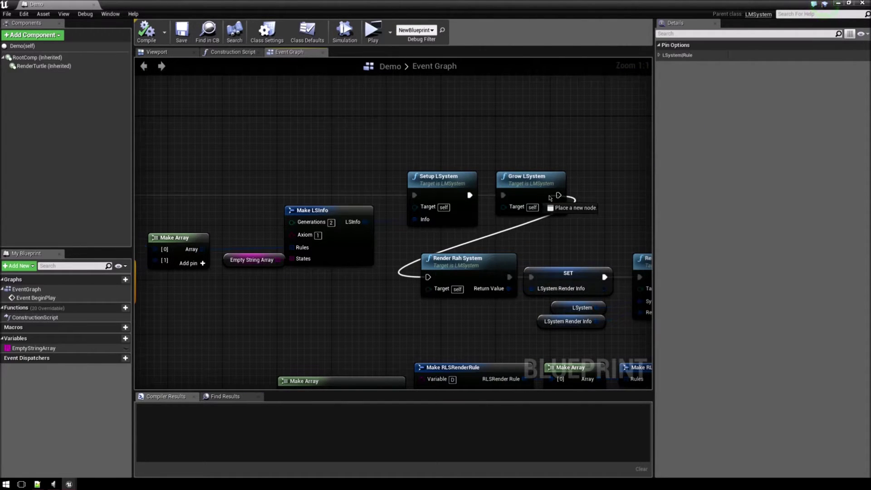
right_click_drag(612, 211, 452, 90)
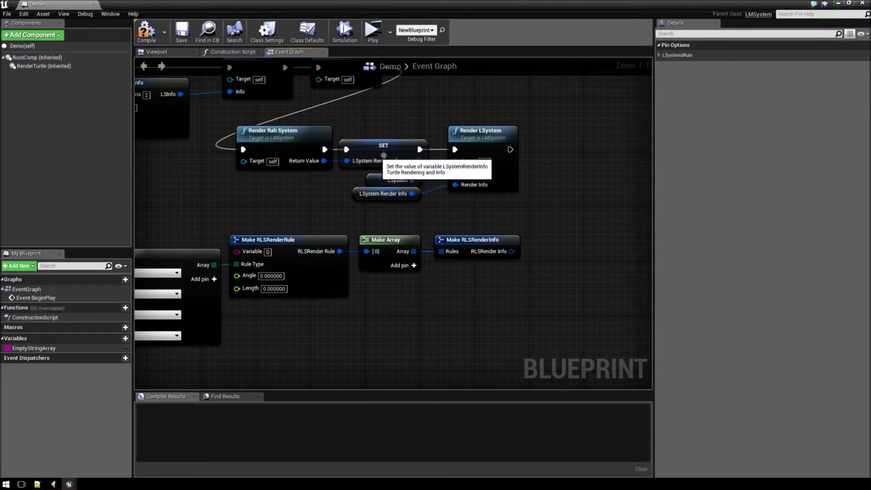
right_click_drag(361, 204, 470, 166)
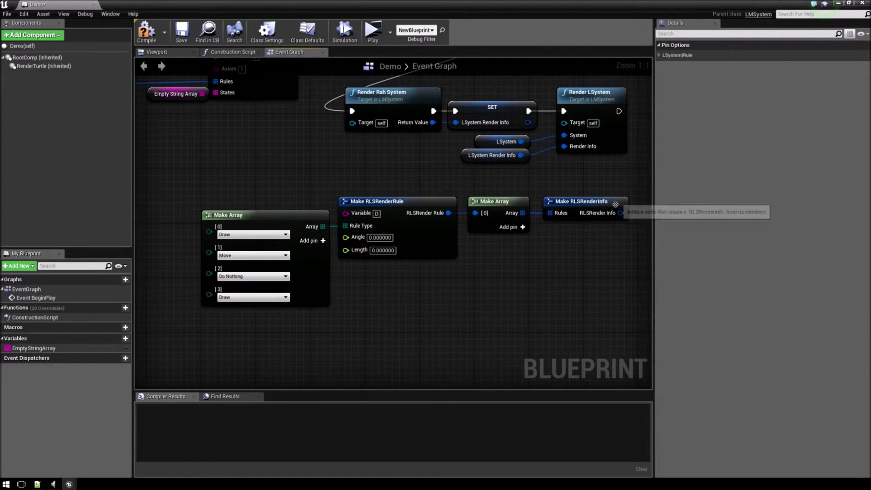
- Select the render rule node chain and add element slot [1] to its Make Array
left_click(493, 220)
left_click(441, 227)
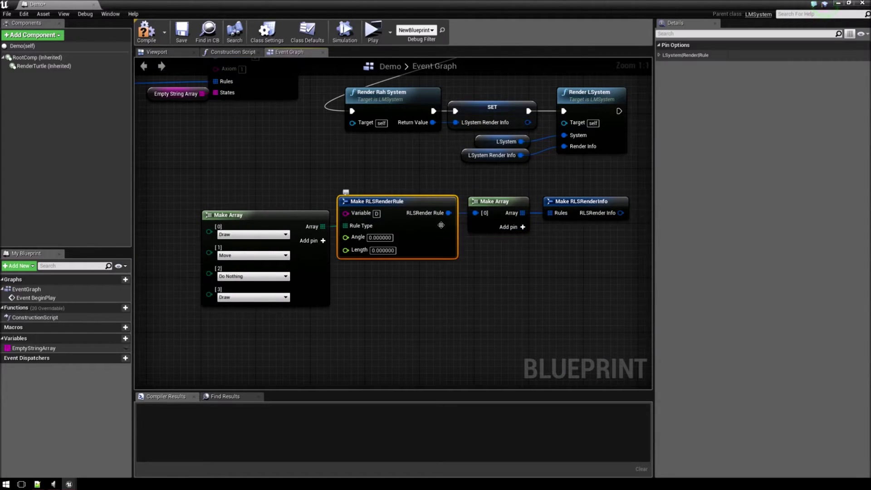
right_click_drag(198, 204, 232, 212)
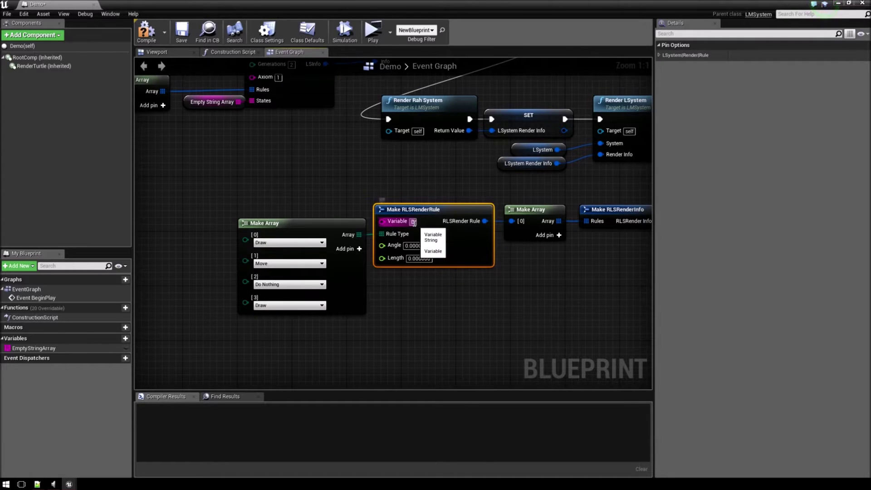
right_click_drag(413, 223, 292, 245)
left_click(537, 275, "ctrl")
left_click(204, 306, "ctrl")
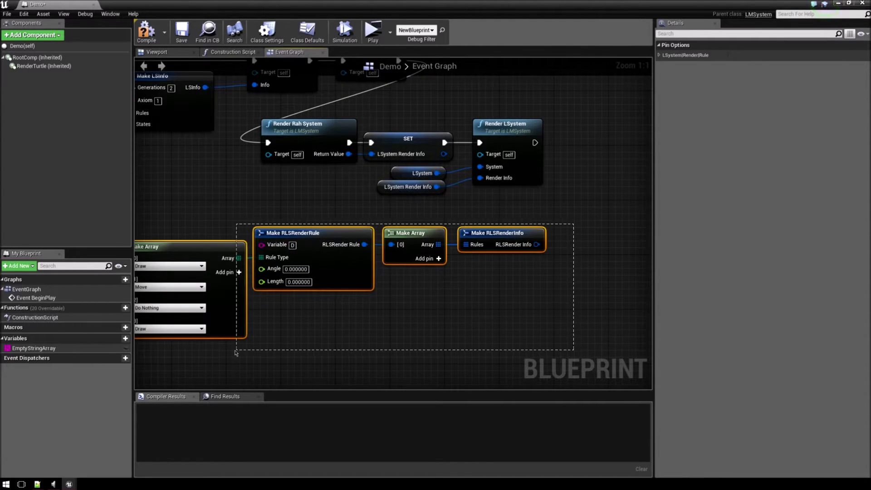
scroll(240, 352, "up", 1)
right_click_drag(272, 327, 235, 325)
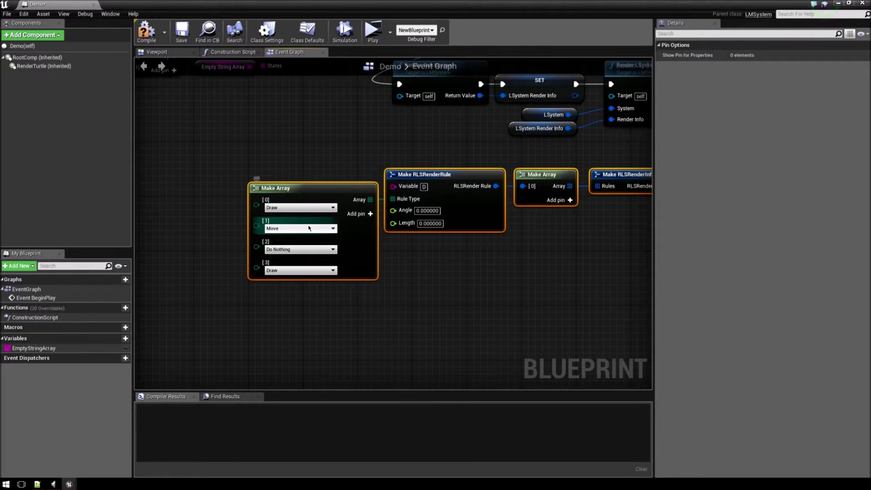
scroll(440, 279, "down", 2)
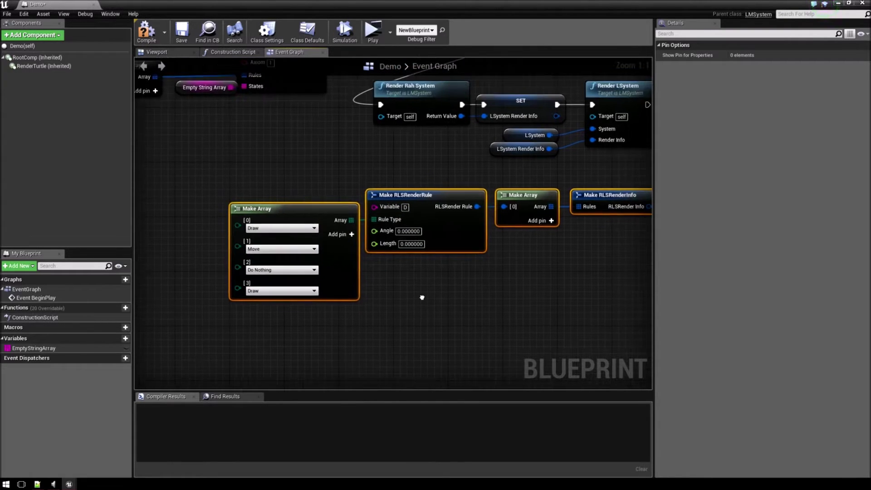
right_click_drag(439, 279, 435, 297)
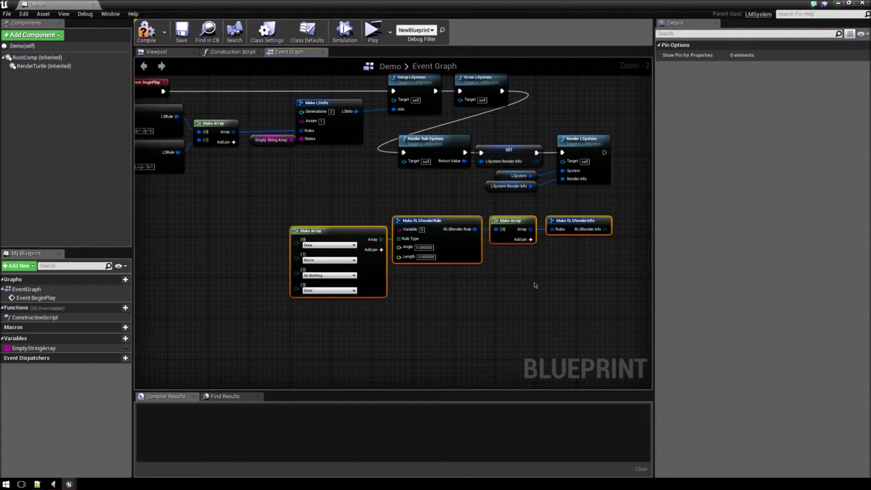
scroll(535, 285, "up", 3)
left_click(481, 202)
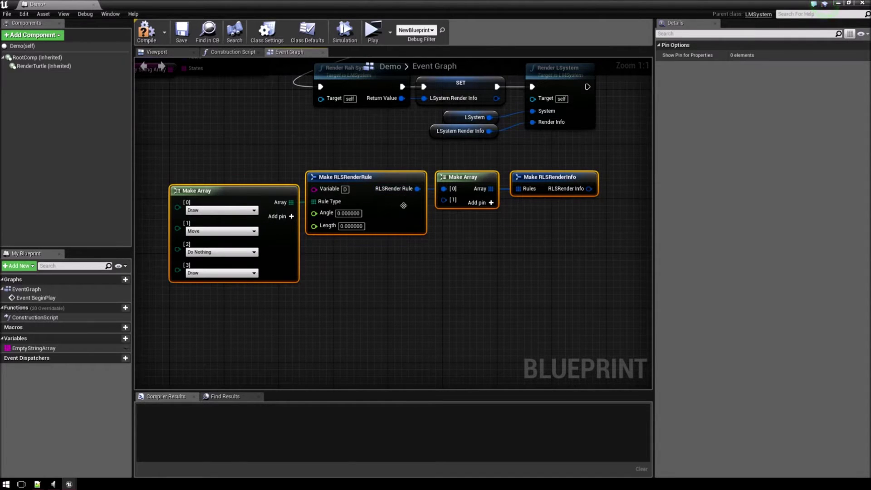
- Duplicate Make Array and Make RLSRenderRule with Ctrl+W, wiring the copy into array slot [1]
right_click_drag(403, 206, 421, 207)
key("ctrl+w")
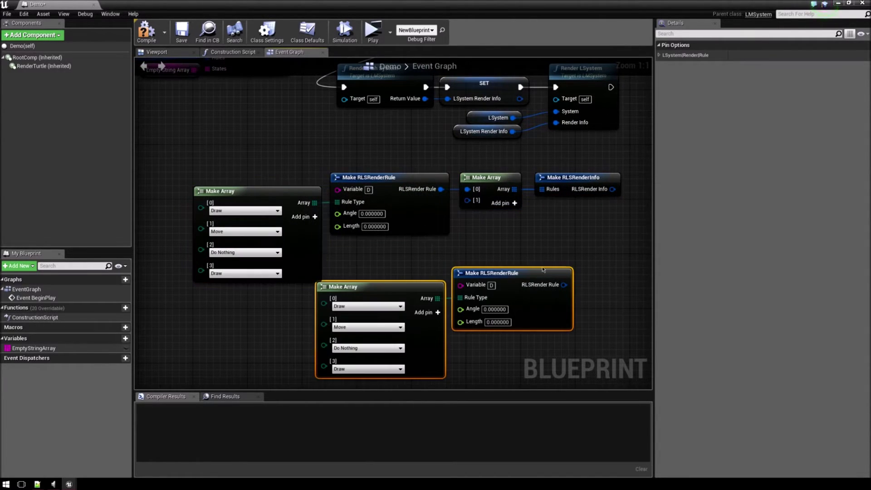
left_click_drag(543, 273, 428, 287)
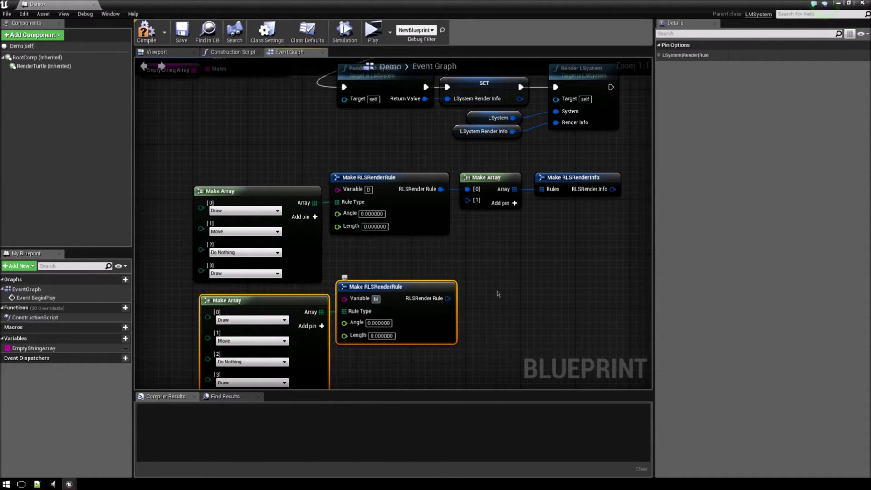
left_click_drag(448, 299, 469, 202)
right_click_drag(475, 201, 555, 99)
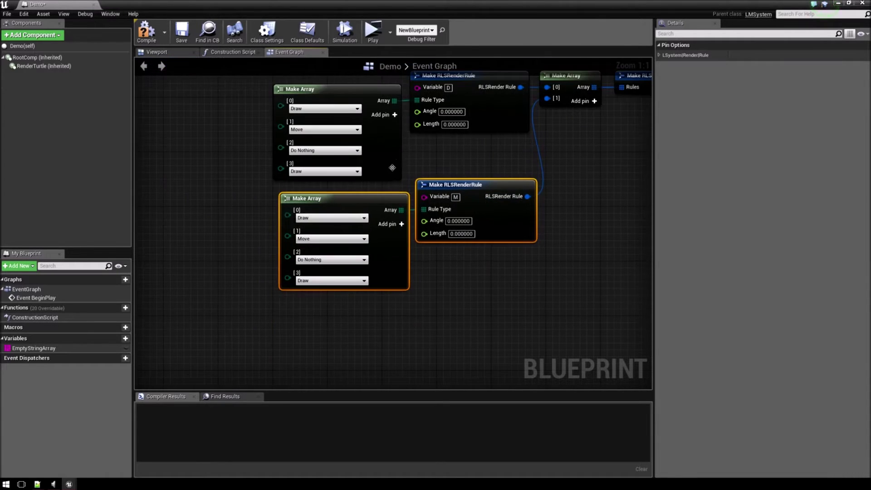
left_click(450, 272)
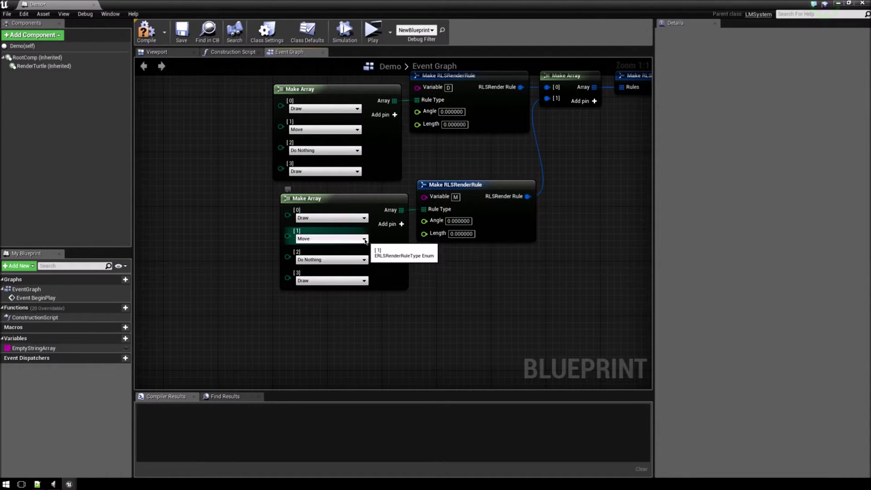
- Reduce the copied rule to a single Move action for variable M, with length 35
right_click(349, 218)
left_click(409, 294)
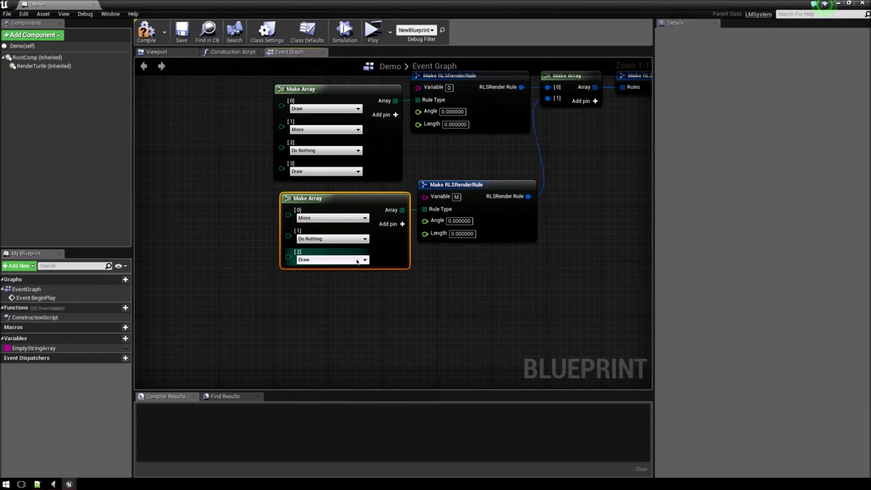
right_click(328, 240)
left_click(358, 293)
right_click(320, 239)
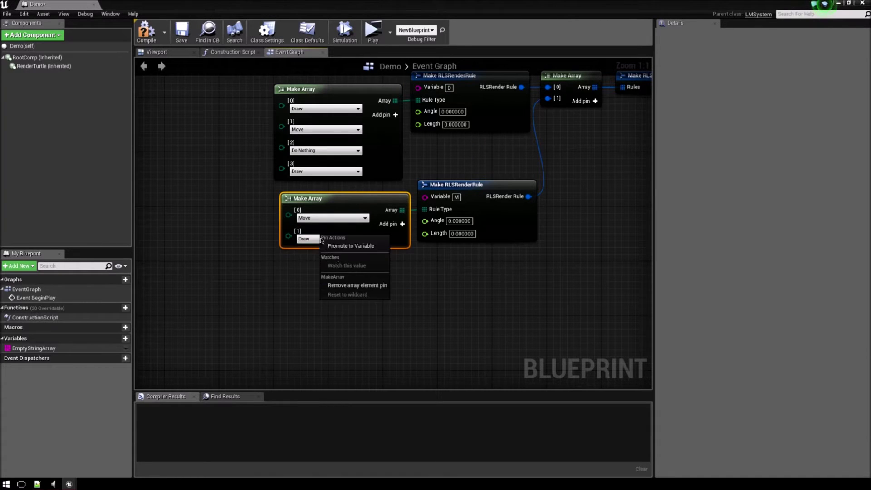
left_click(357, 286)
right_click_drag(468, 257, 356, 306)
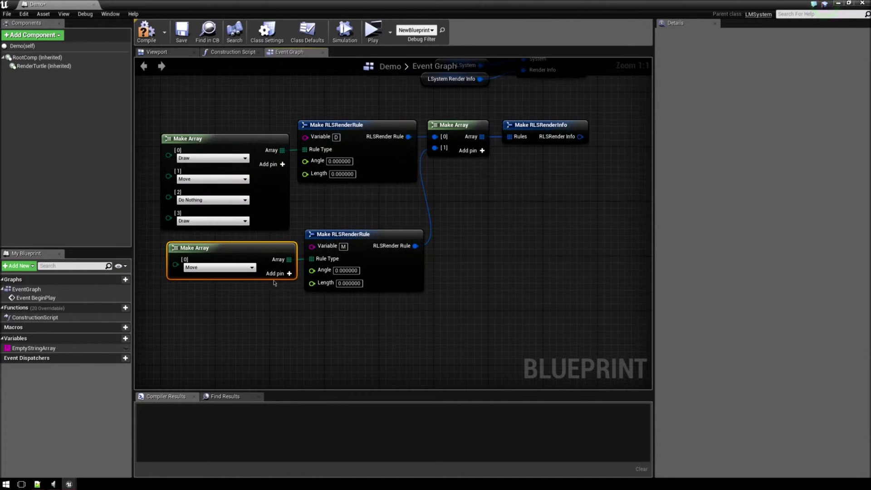
left_click(348, 284)
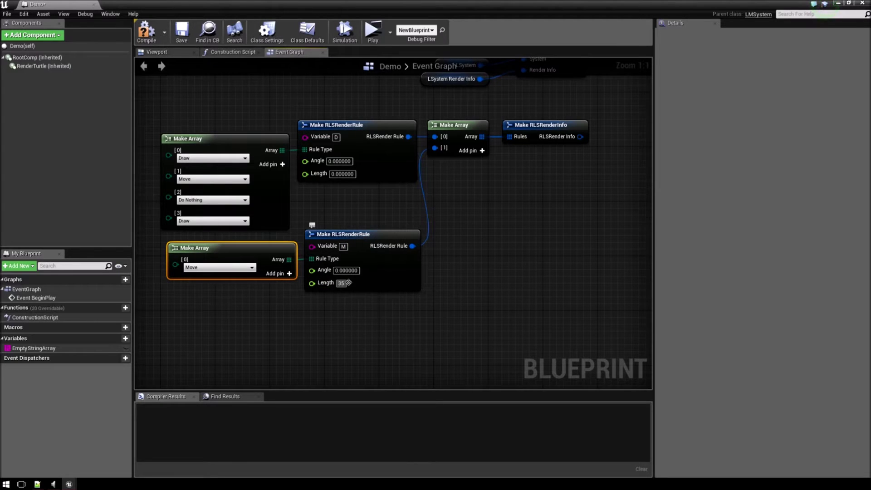
type("35")
key("Return")
right_click_drag(422, 322, 457, 324)
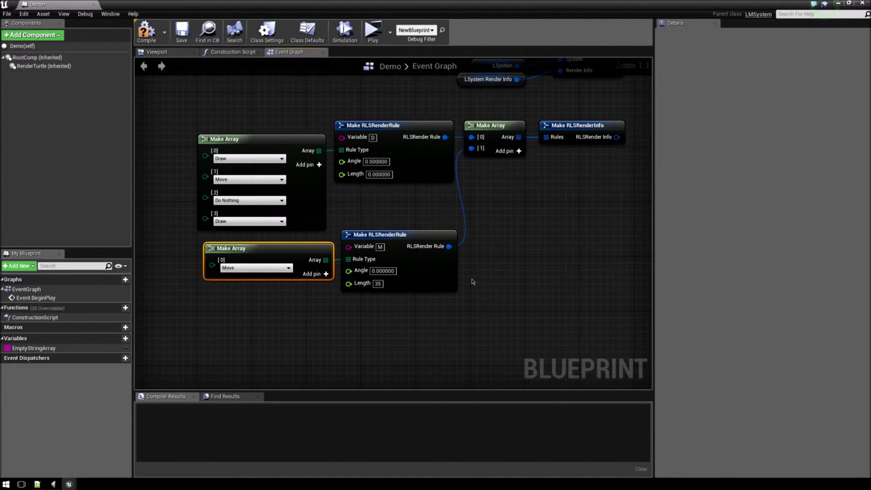
- Review the graph around Render LSystem and launch the game preview of the tree
right_click_drag(472, 281, 483, 300)
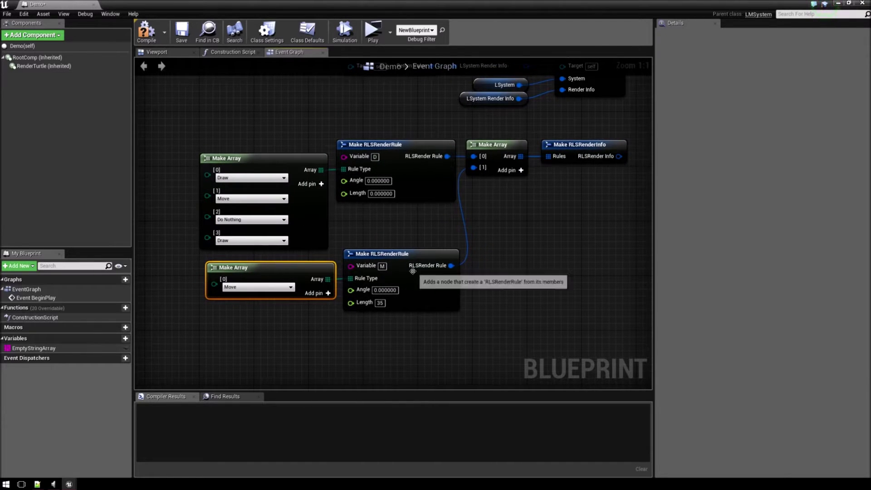
right_click_drag(362, 231, 401, 269)
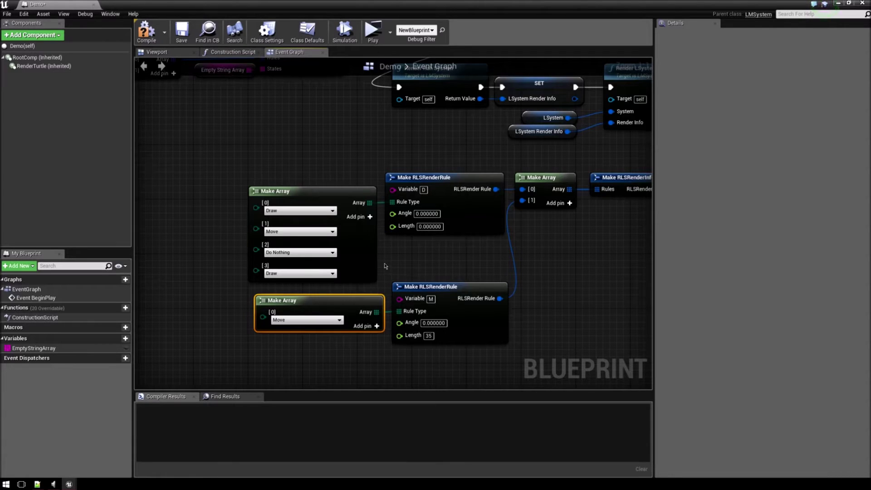
right_click_drag(384, 265, 399, 310)
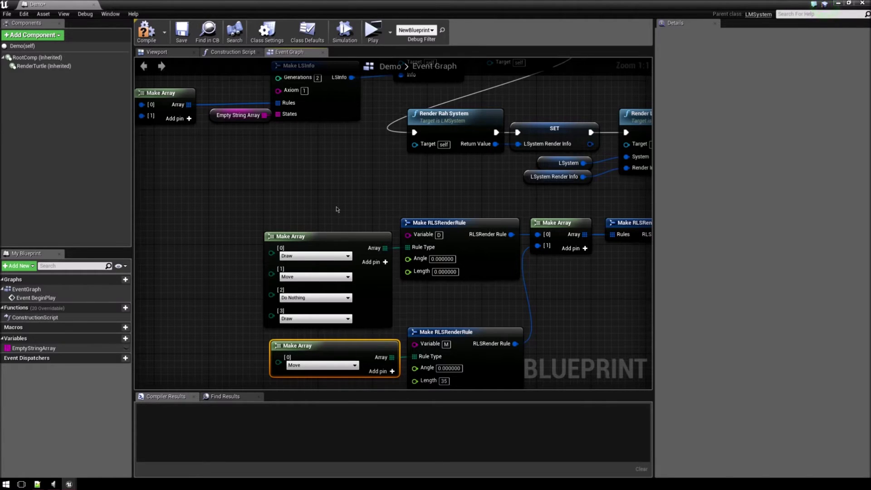
right_click_drag(511, 237, 344, 293)
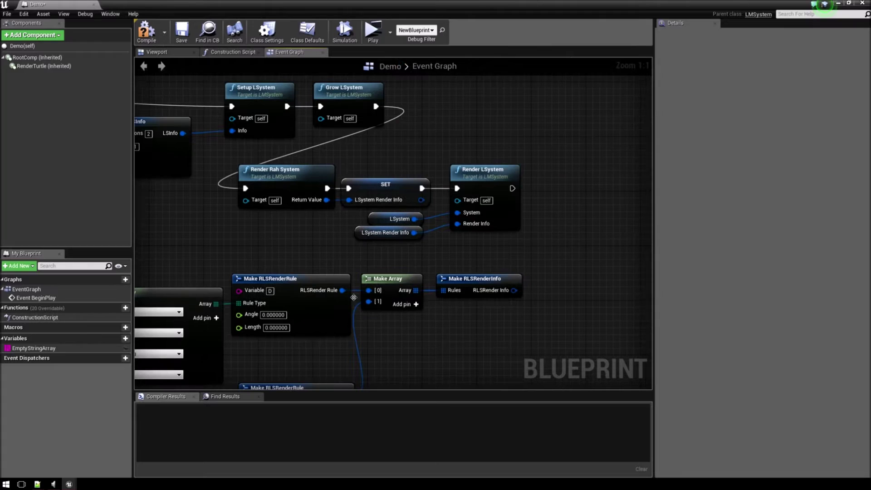
left_click(497, 218)
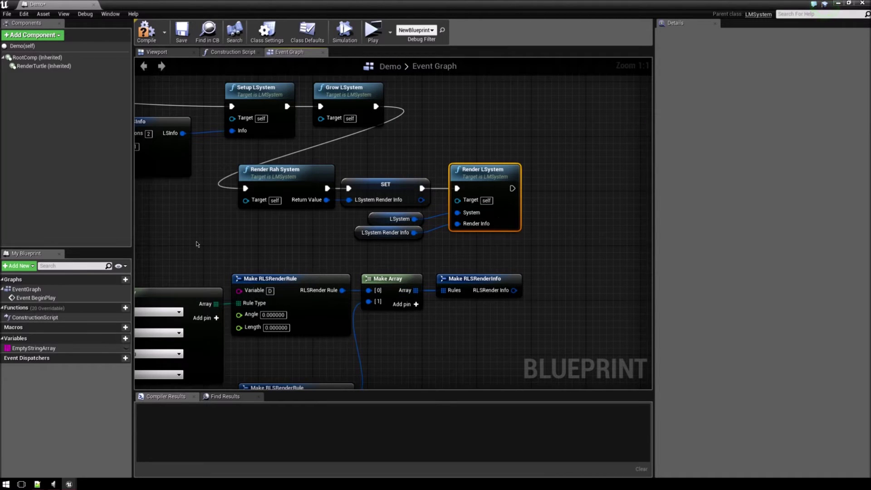
scroll(199, 244, "down", 1)
scroll(327, 249, "down", 2)
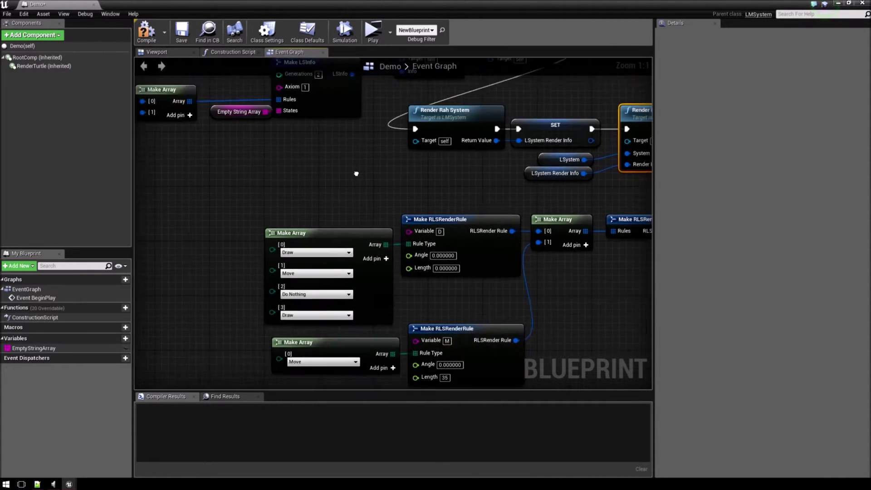
mouse_move(327, 249)
right_mouse_down()
mouse_move(361, 155)
mouse_move(372, 163)
right_mouse_up()
scroll(371, 163, "up", 1)
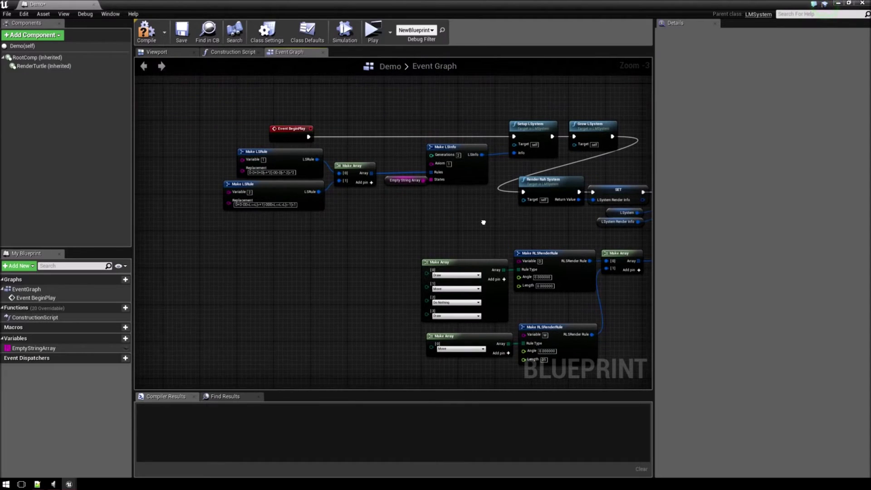
scroll(382, 218, "up", 1)
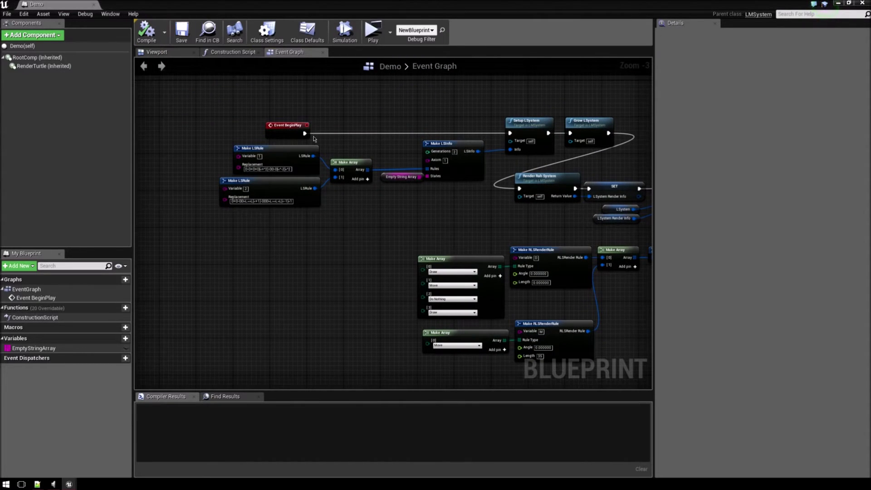
left_click(373, 32)
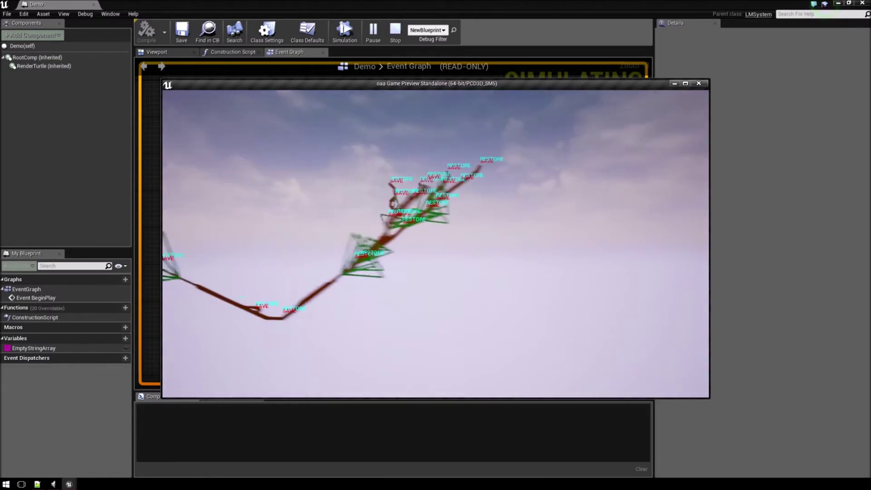
- Close the Game Preview Standalone window showing the rendered tree
key("Escape")
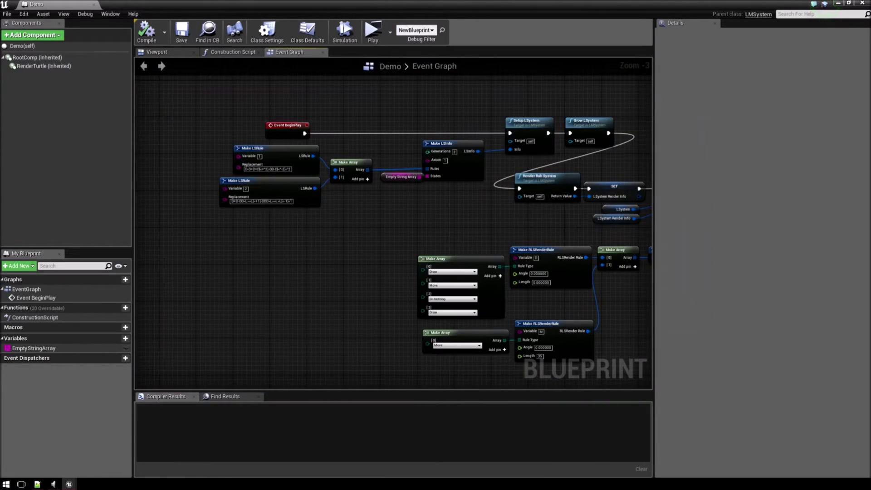
scroll(474, 215, "up", 2)
scroll(463, 204, "up", 2)
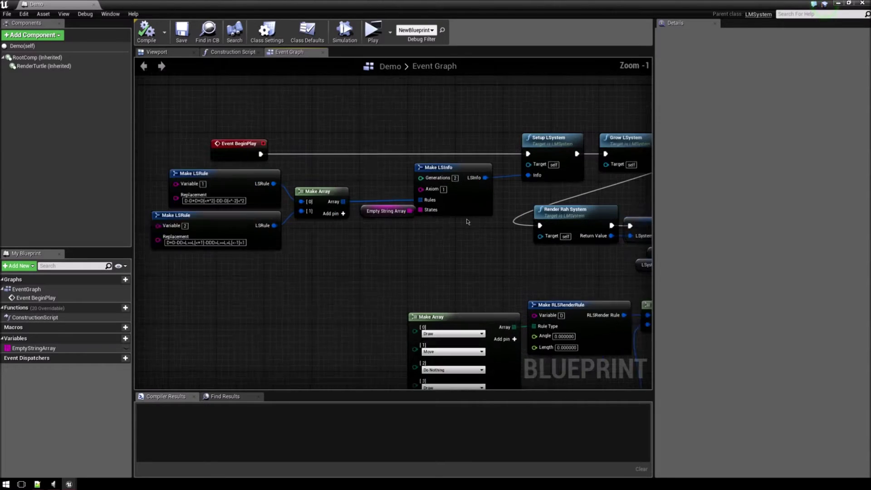
scroll(457, 191, "up", 1)
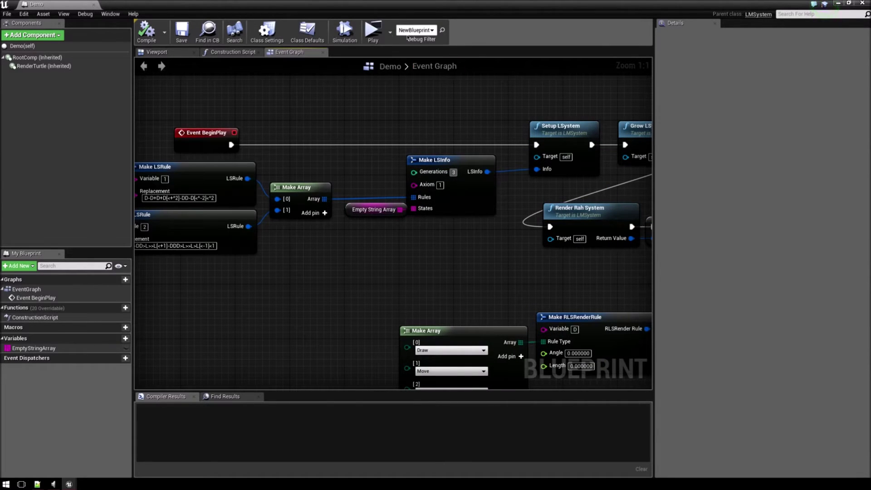
- Replay the game preview of the three-generation branching tree, then close it
left_click(374, 30)
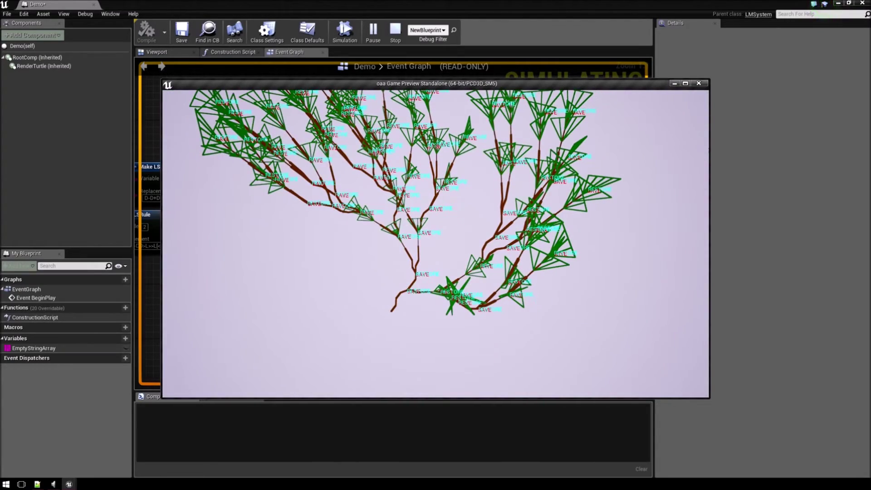
key("Escape")
- Recentre the graph on the LSystem setup nodes and run a quick tree preview
right_click_drag(558, 205, 329, 217)
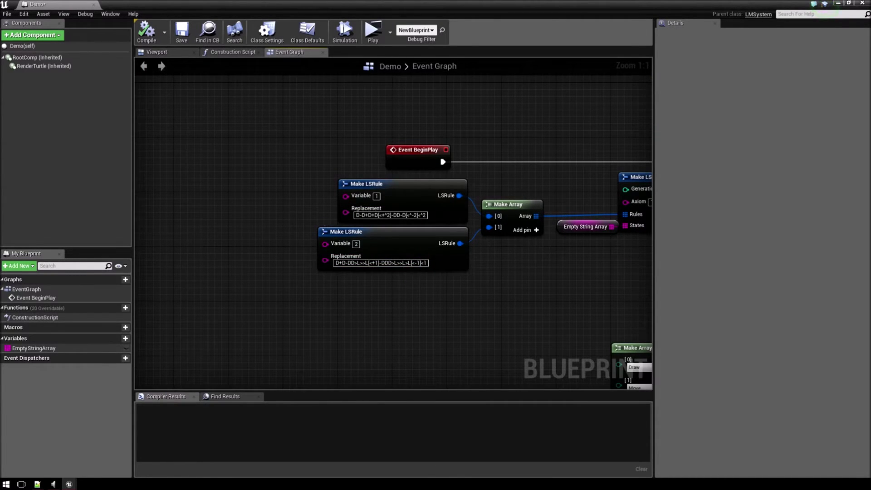
right_click_drag(508, 261, 485, 231)
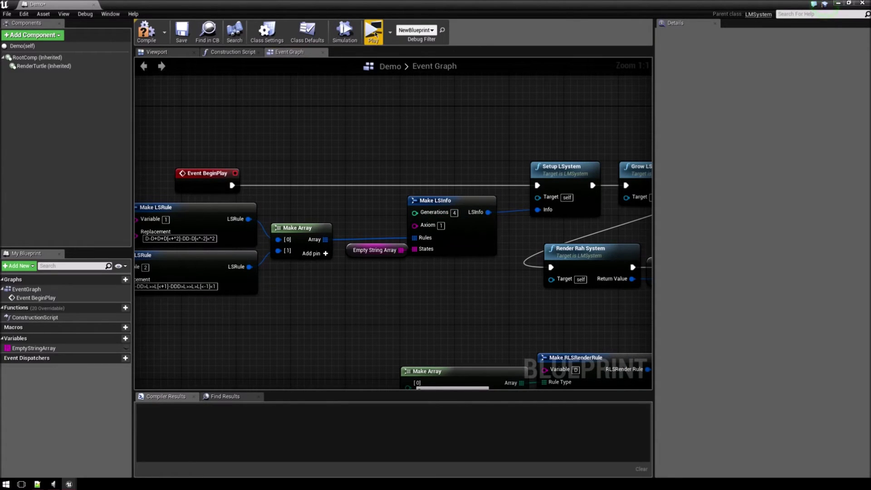
left_click(373, 30)
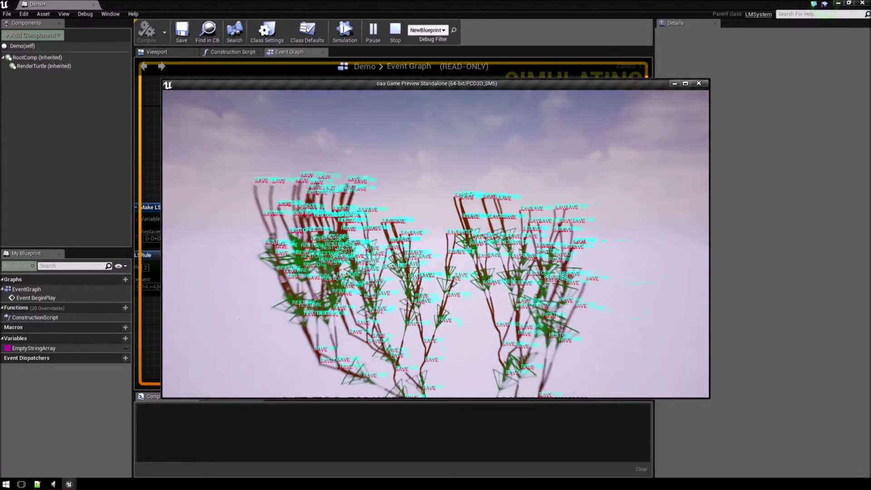
key("Escape")
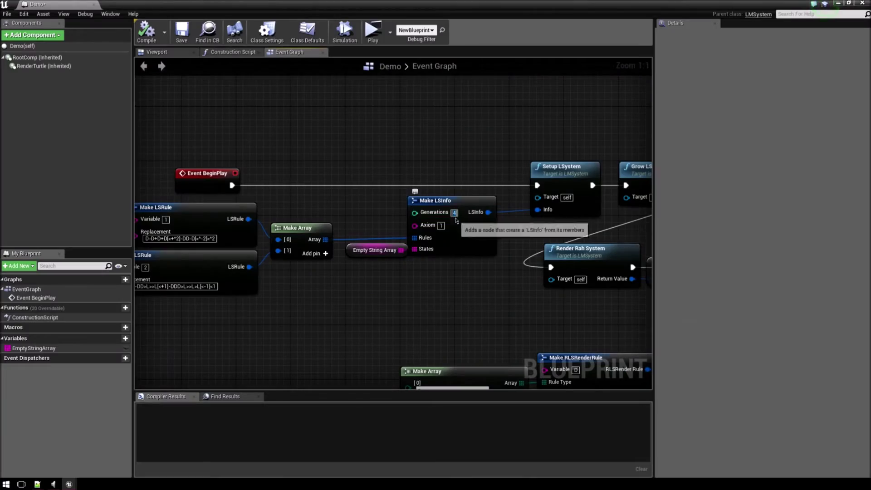
- Replay the preview and run stat fps in the in-game console
left_click(373, 32)
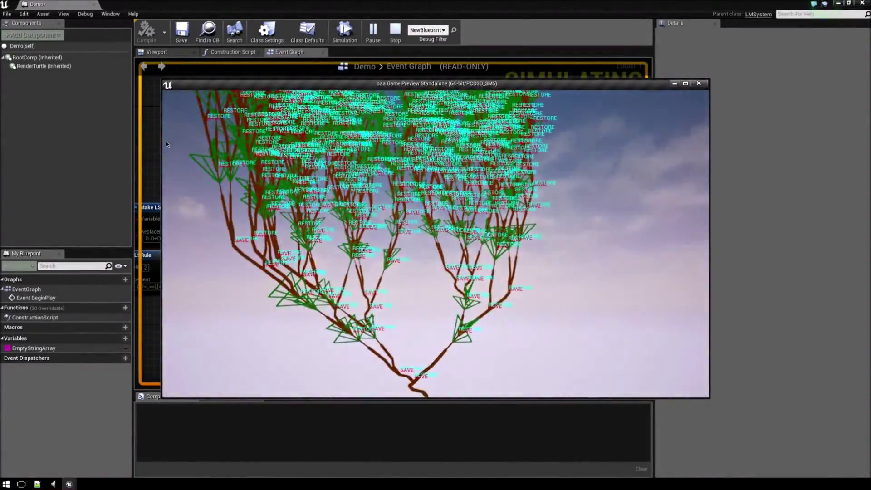
key("grave")
type("stat ")
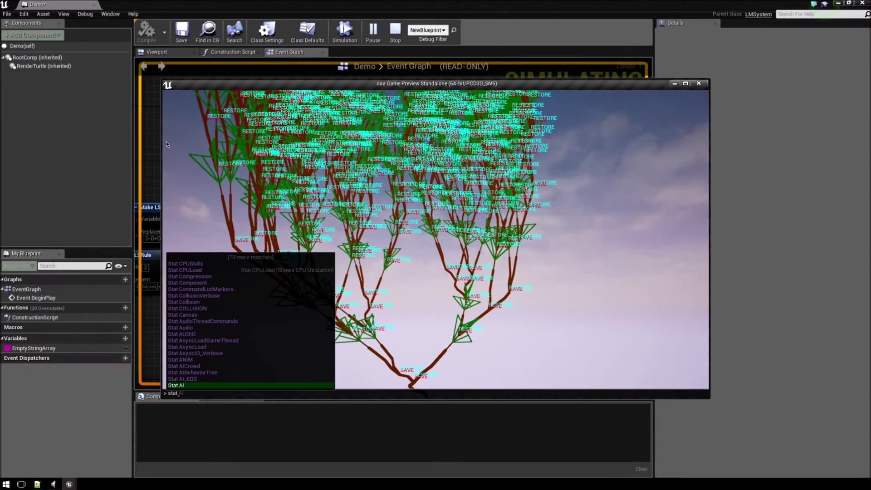
type("fps")
key("Return")
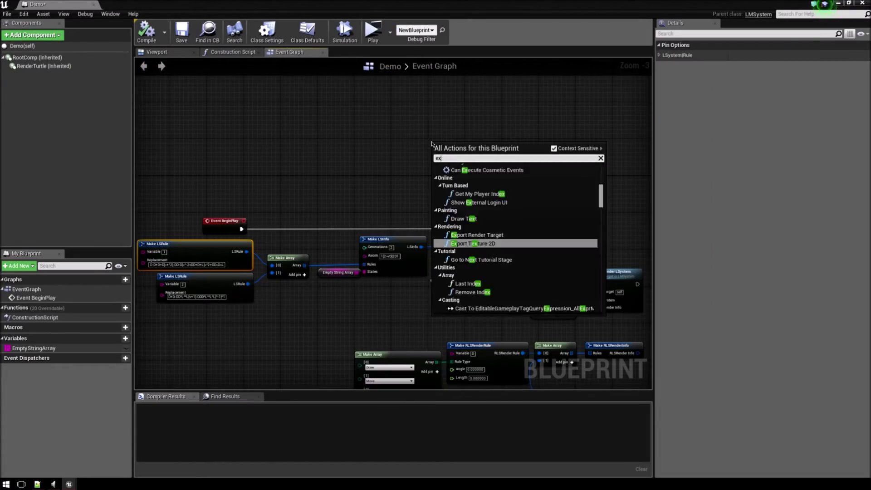
type("ampl")
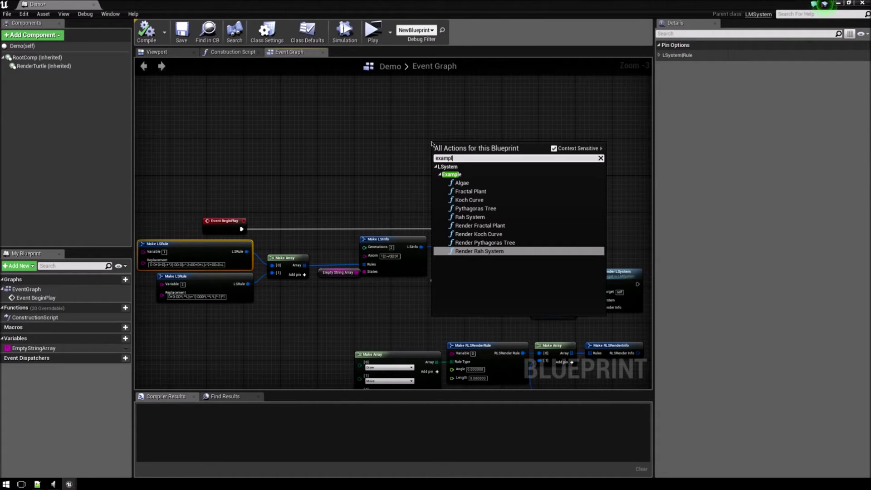
- Add Pythagoras Tree and Render Pythagoras Tree nodes to the graph, side by side
key("Up")
key("Up")
key("Up")
key("Up")
key("Up")
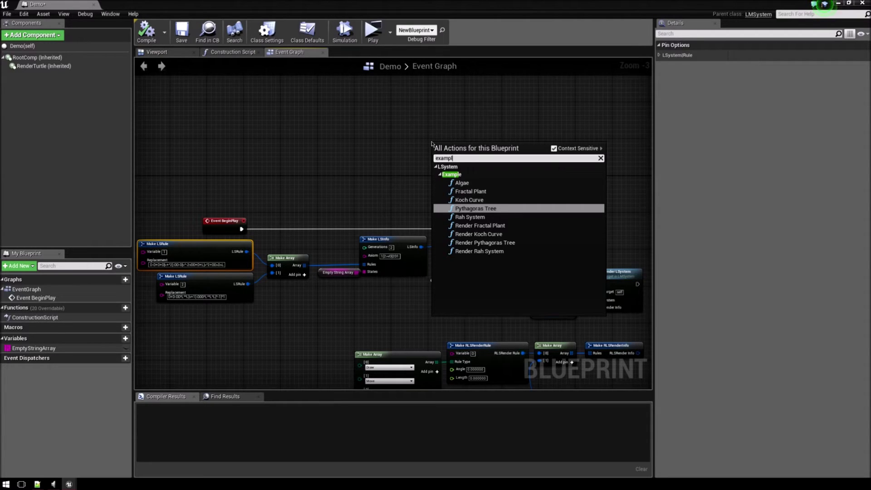
key("Return")
scroll(433, 183, "up", 1)
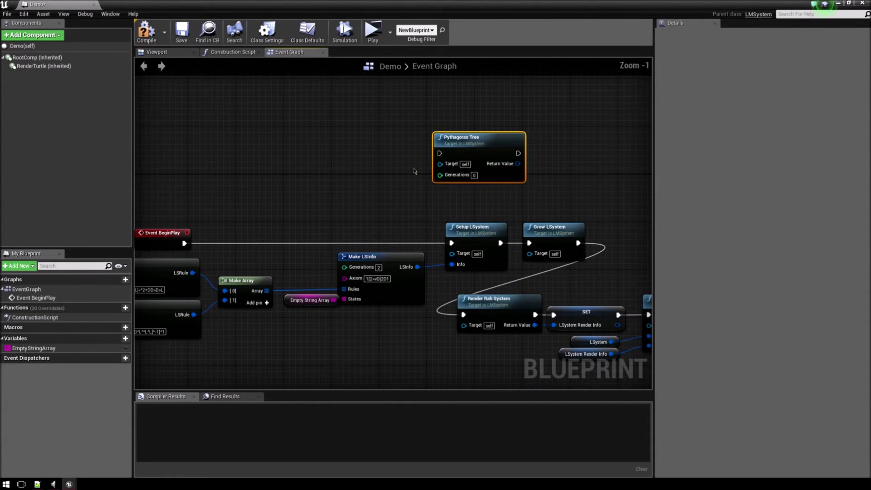
right_click(414, 170)
type("py")
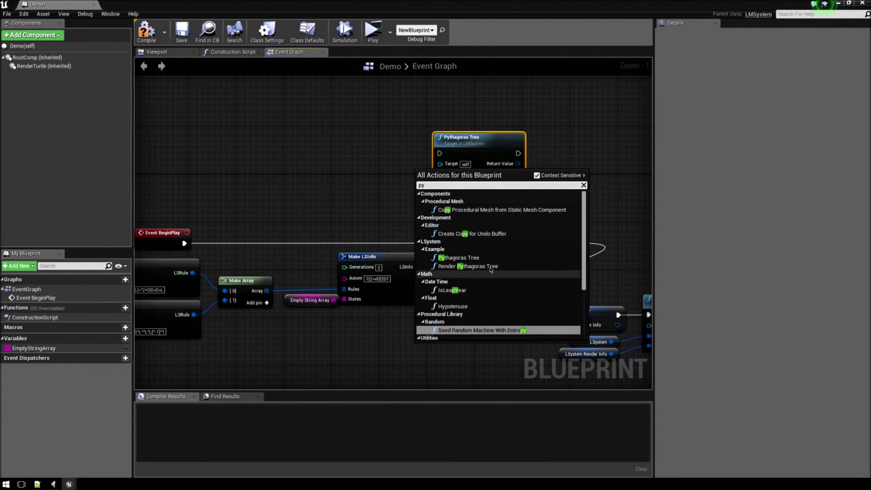
left_click(490, 267)
mouse_move(450, 173)
left_mouse_down()
mouse_move(585, 140)
mouse_move(468, 143)
left_mouse_up()
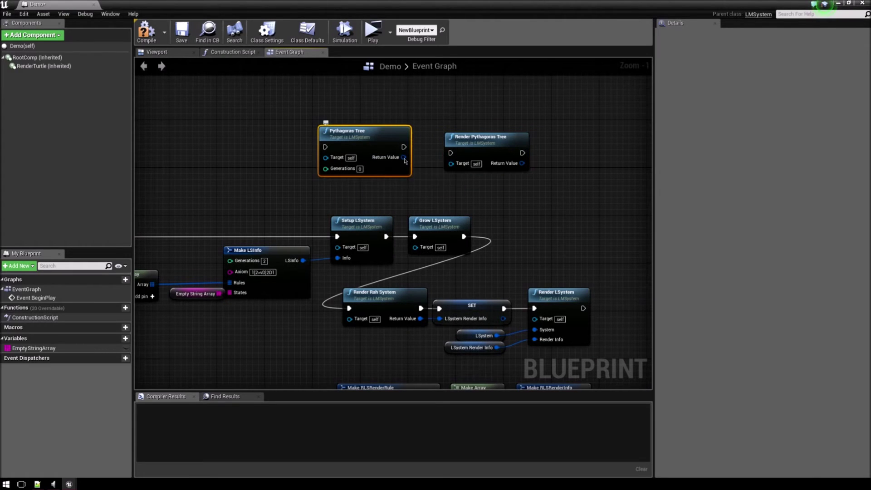
mouse_move(382, 136)
left_mouse_down()
mouse_move(321, 136)
mouse_move(346, 161)
left_mouse_up()
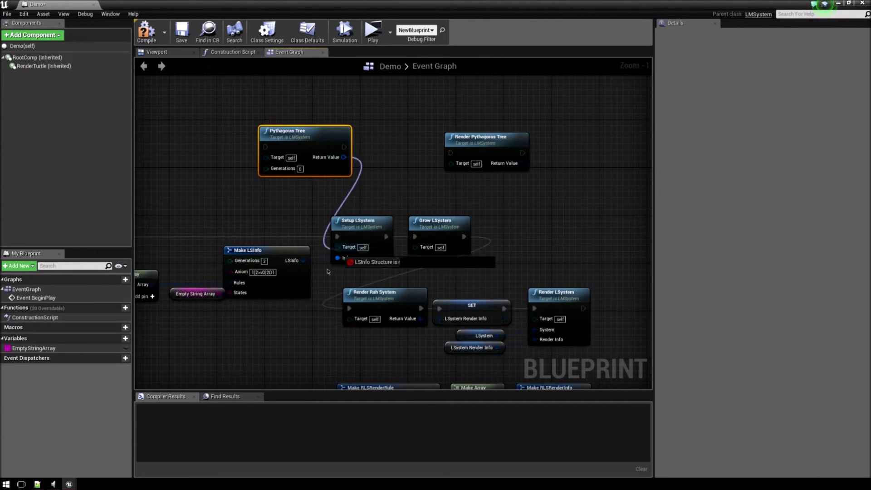
- Wire Event BeginPlay → Pythagoras Tree → Setup LSystem, and Render Pythagoras Tree into SET
left_click(361, 225)
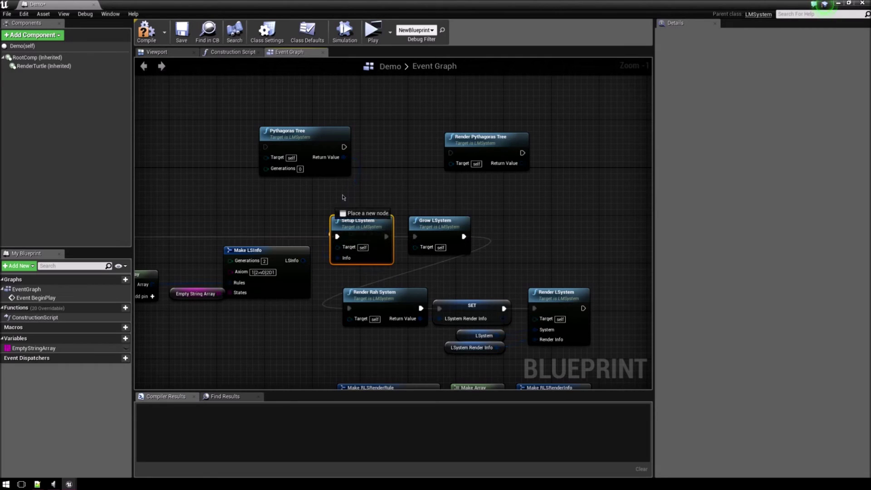
left_click_drag(345, 150, 343, 148)
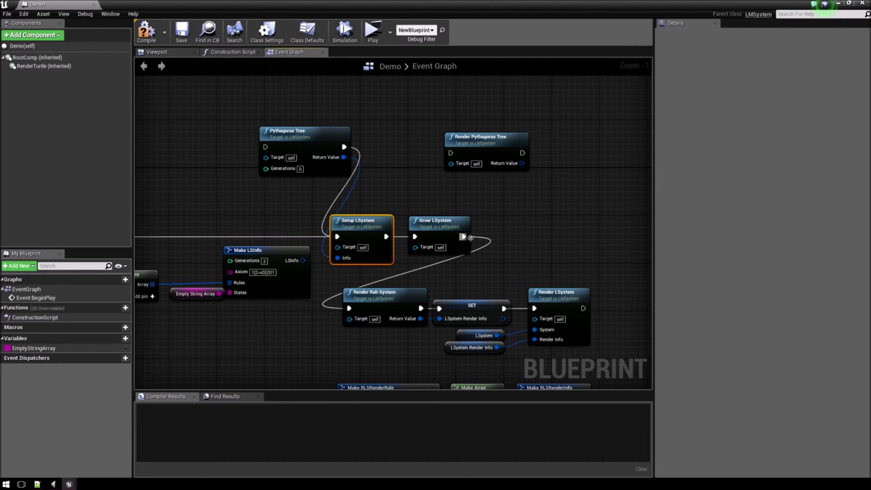
left_click_drag(464, 237, 450, 153)
left_click_drag(523, 164, 518, 166)
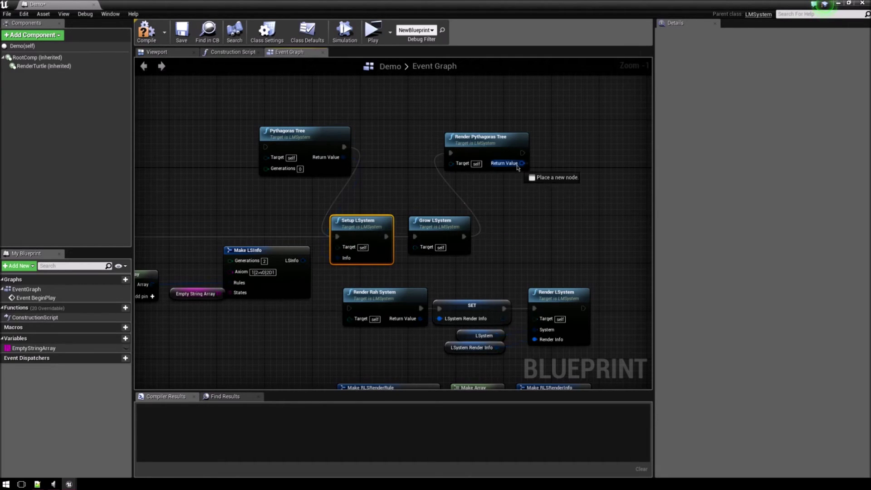
left_click_drag(458, 319, 439, 308)
left_click_drag(504, 308, 502, 186)
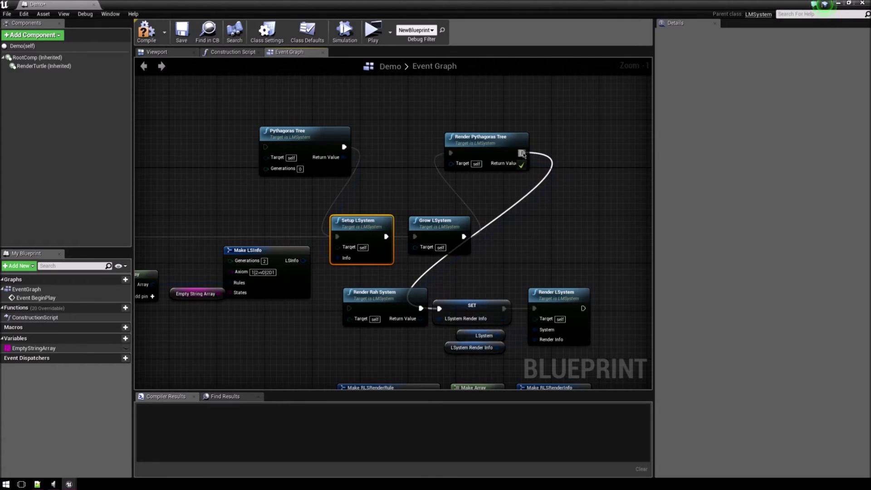
left_click_drag(522, 154, 522, 152)
right_click_drag(262, 147, 406, 149)
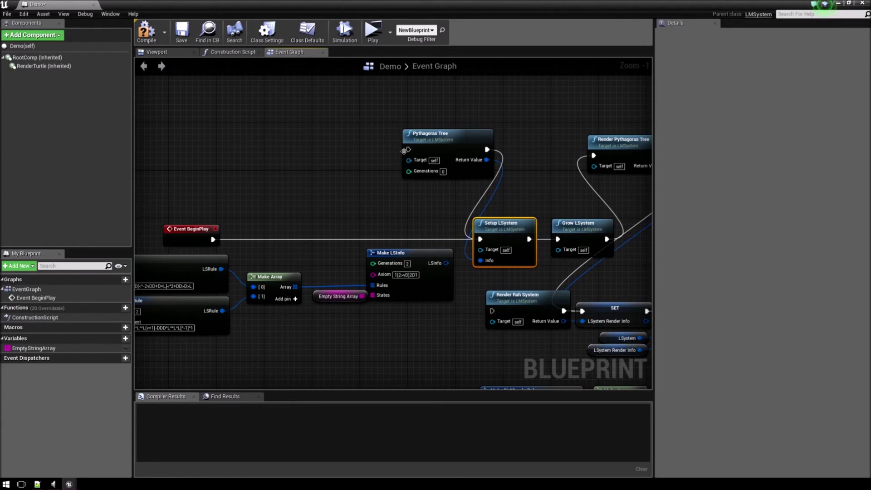
left_click_drag(410, 150, 213, 239)
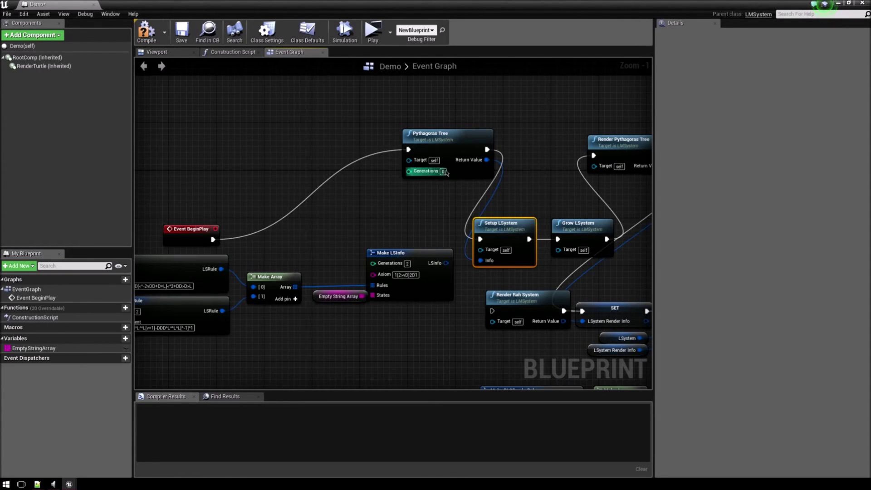
- Preview the four-generation Pythagoras Tree, then return to the level editor
left_click(373, 32)
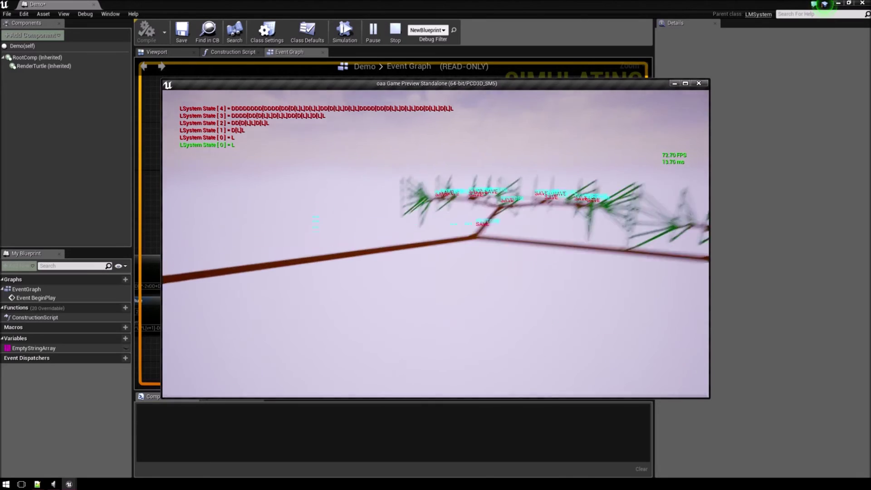
key("Escape")
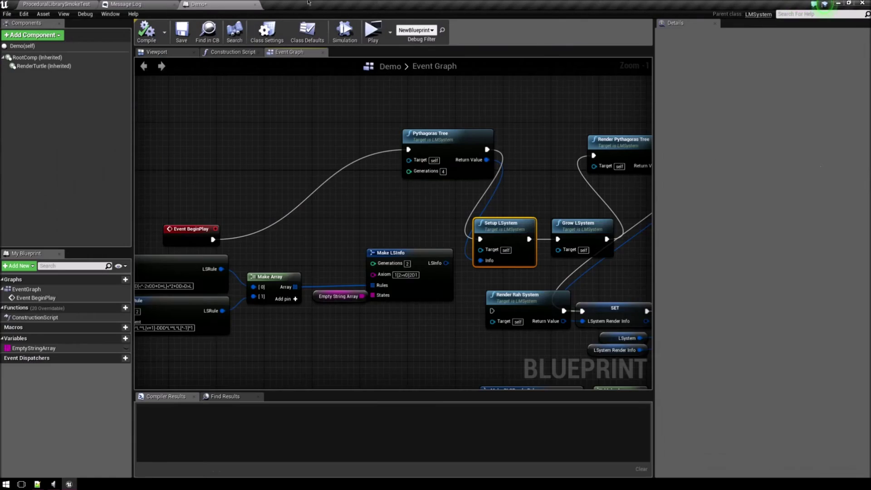
left_click(43, 4)
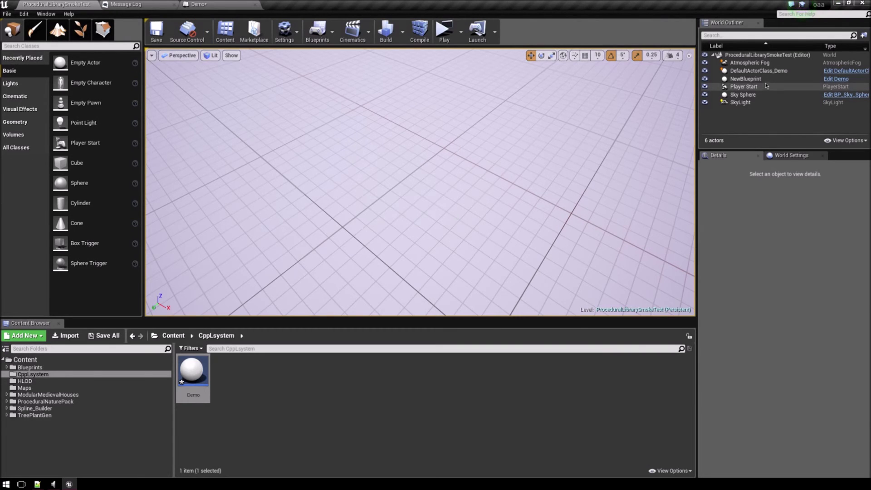
- Focus on the NewBlueprint actor and rotate it about its Y axis to a -79° pitch
left_click(746, 79)
key("f")
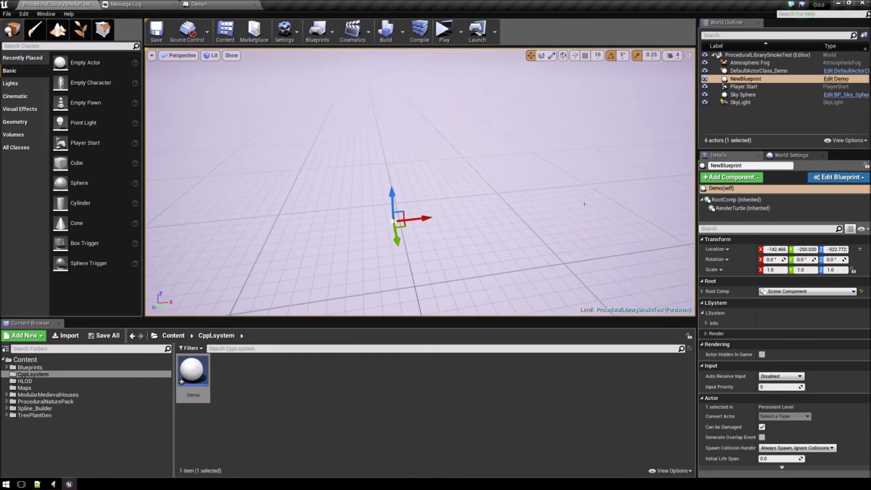
right_click_drag(678, 272, 545, 205)
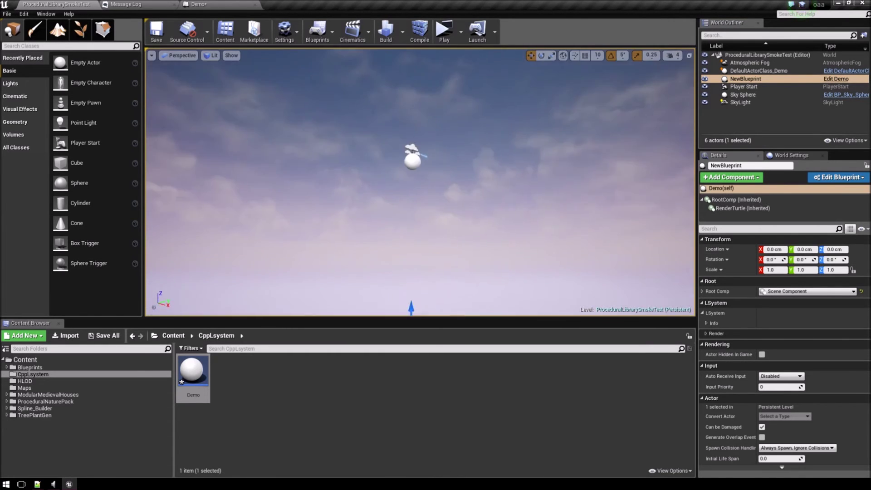
key("e")
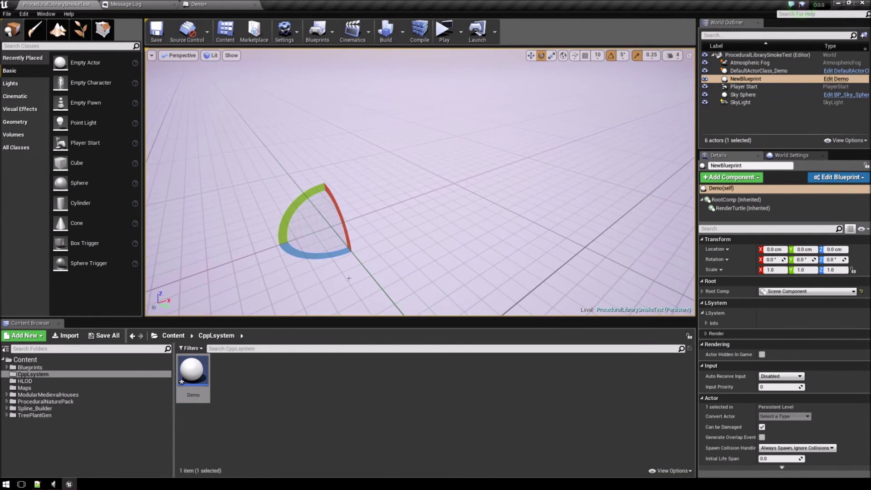
left_click_drag(297, 201, 309, 208)
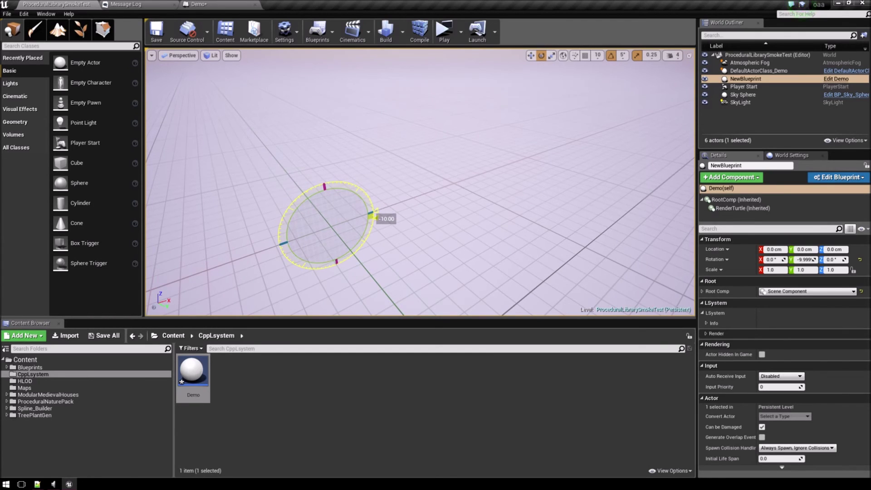
left_click_drag(370, 217, 370, 218)
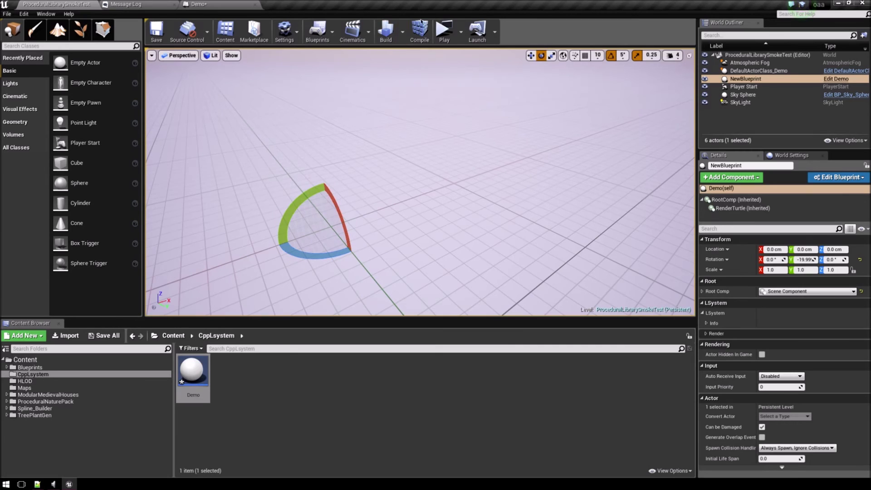
- Preview the tilted tree twice, closing each game window afterwards
left_click(444, 31)
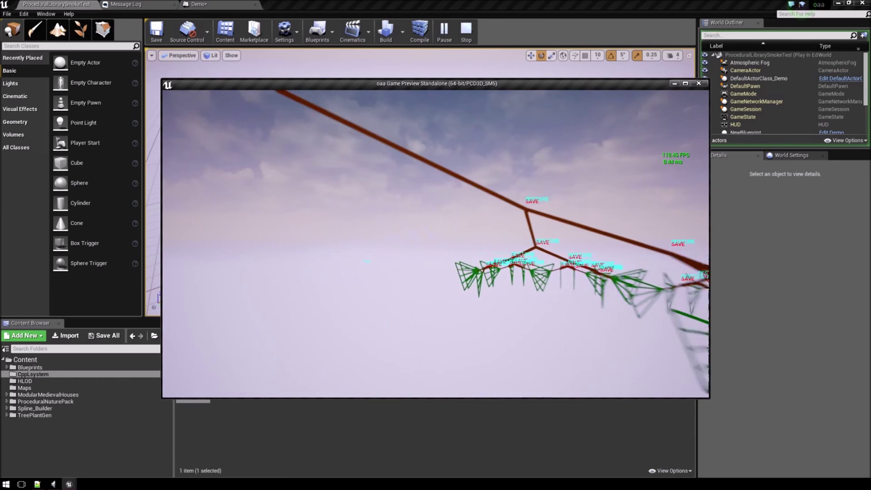
key("Escape")
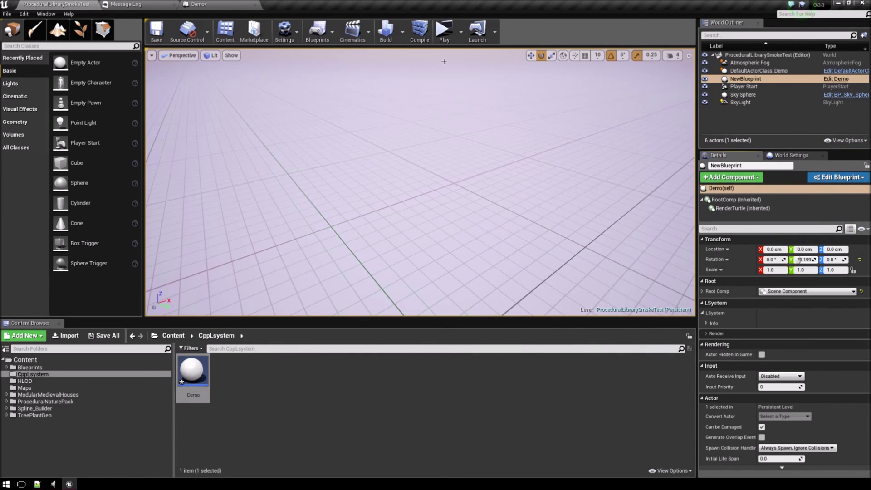
key("alt+p")
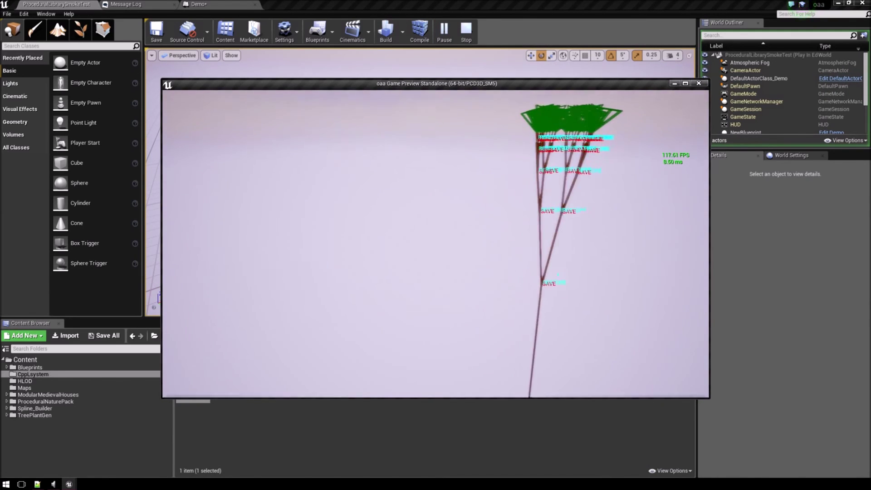
key("Escape")
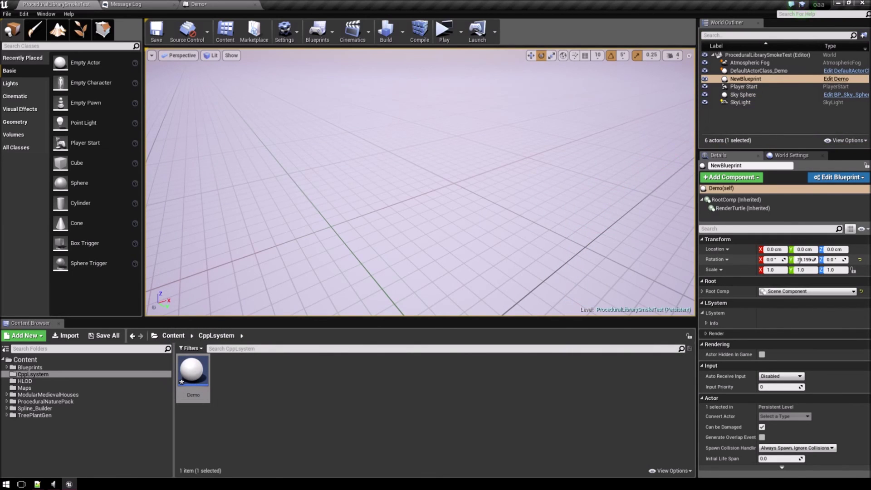